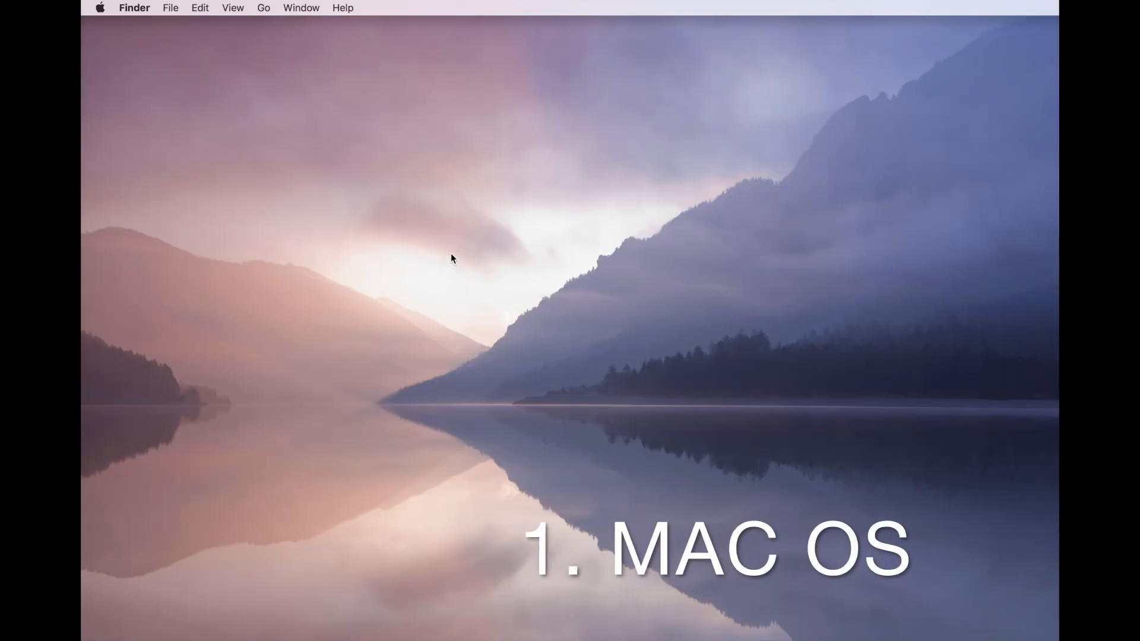
Launch Disk Utility from the Utilities folder and select the SanDisk Ultra Fit Media USB stick.
{"action": "left_click", "coordinate": [264, 8]}
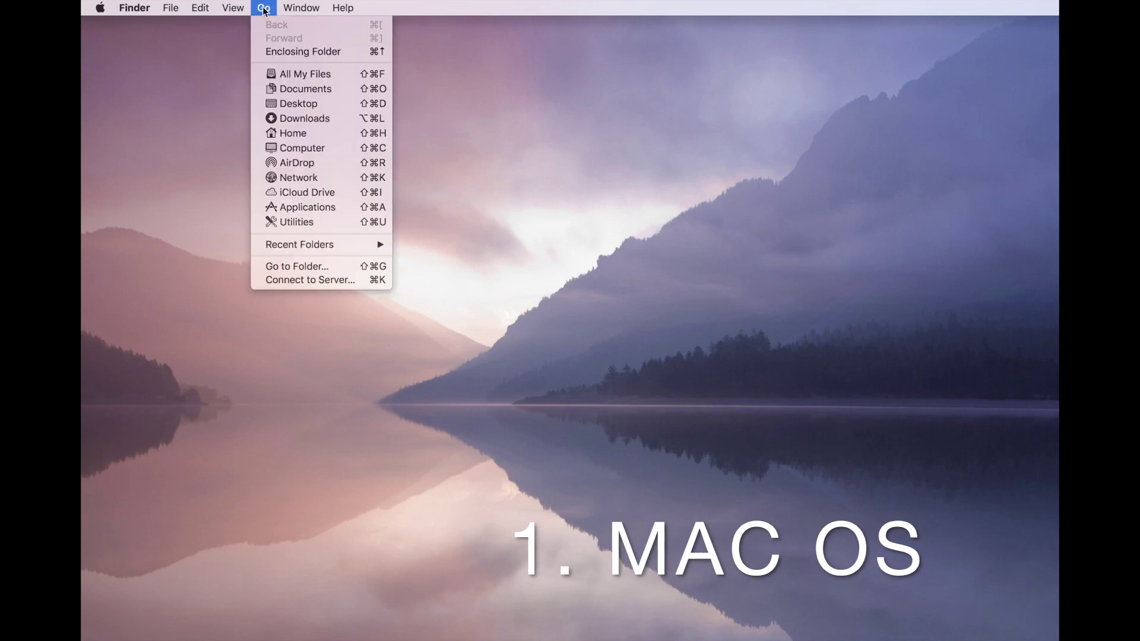
{"action": "left_click", "coordinate": [299, 223]}
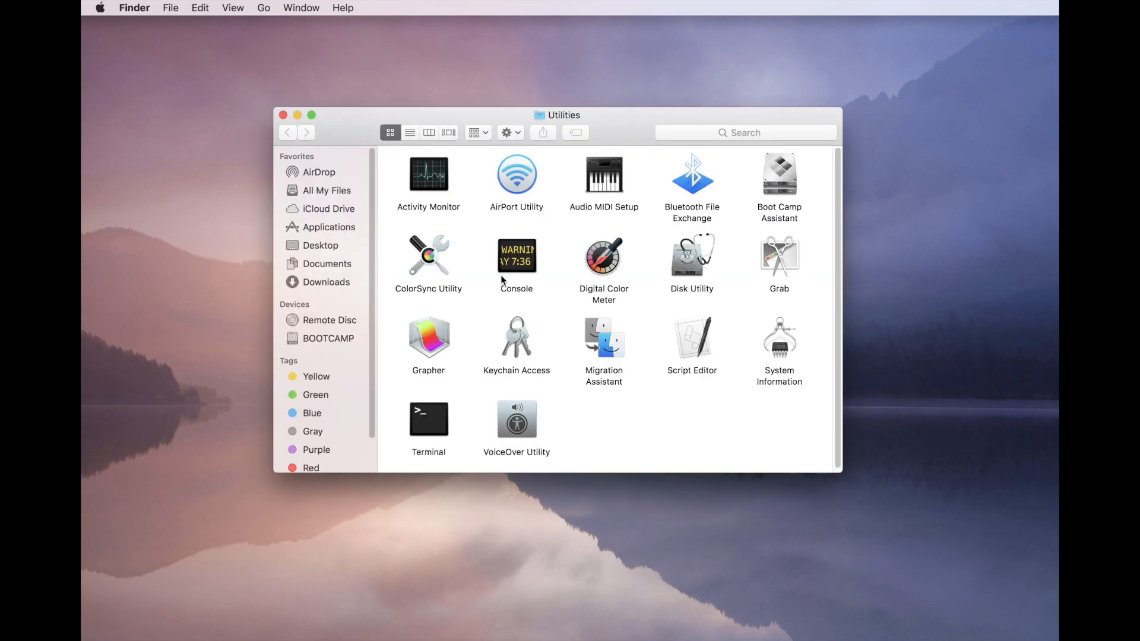
{"action": "double_click", "coordinate": [690, 258]}
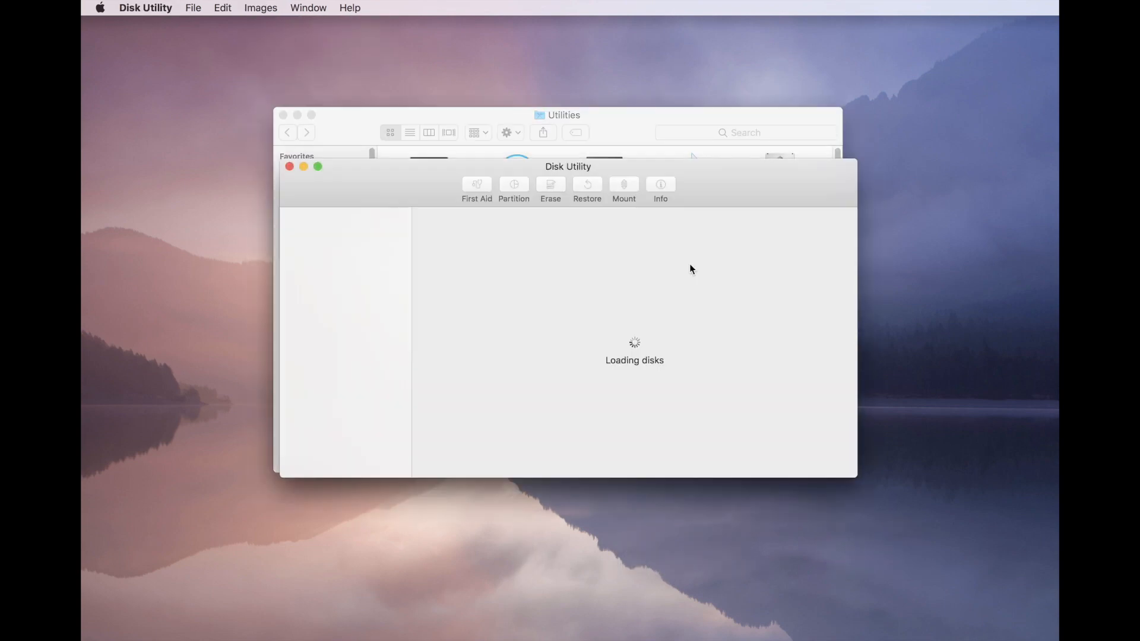
{"action": "left_click", "coordinate": [379, 307]}
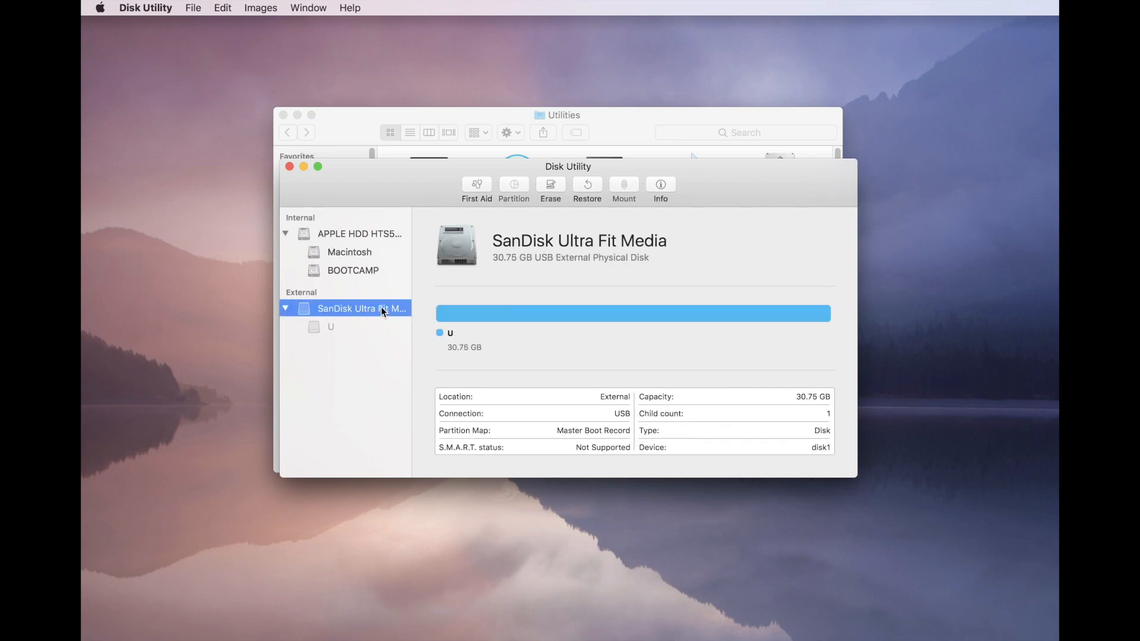
Erase the USB stick as MS-DOS (FAT), then close Disk Utility and the Utilities window.
{"action": "left_click", "coordinate": [550, 185]}
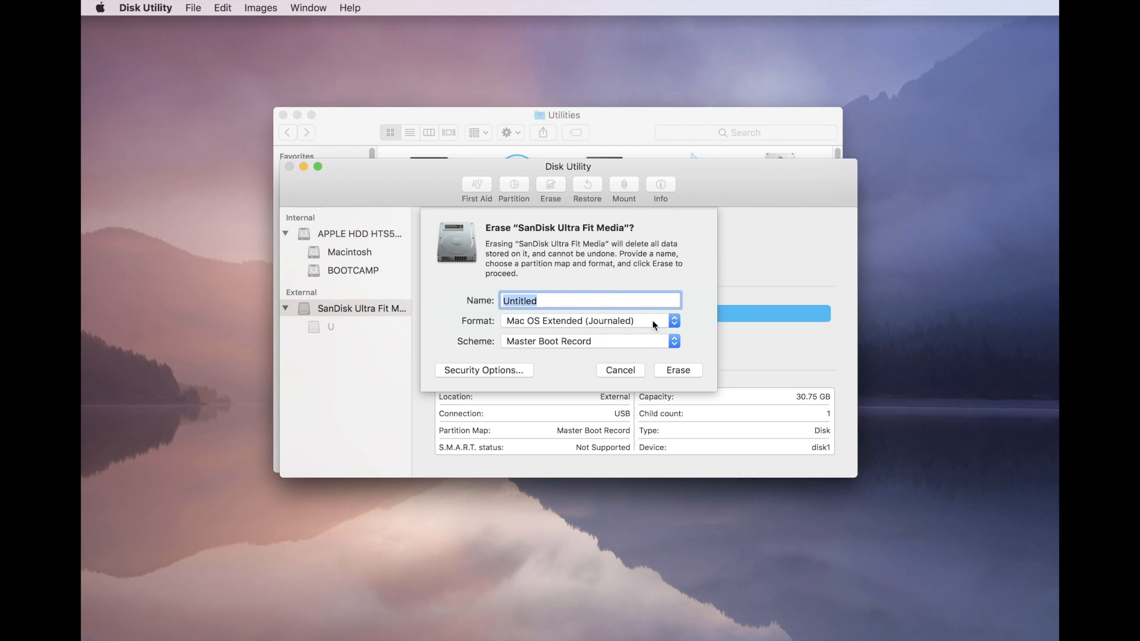
{"action": "left_click", "coordinate": [653, 323]}
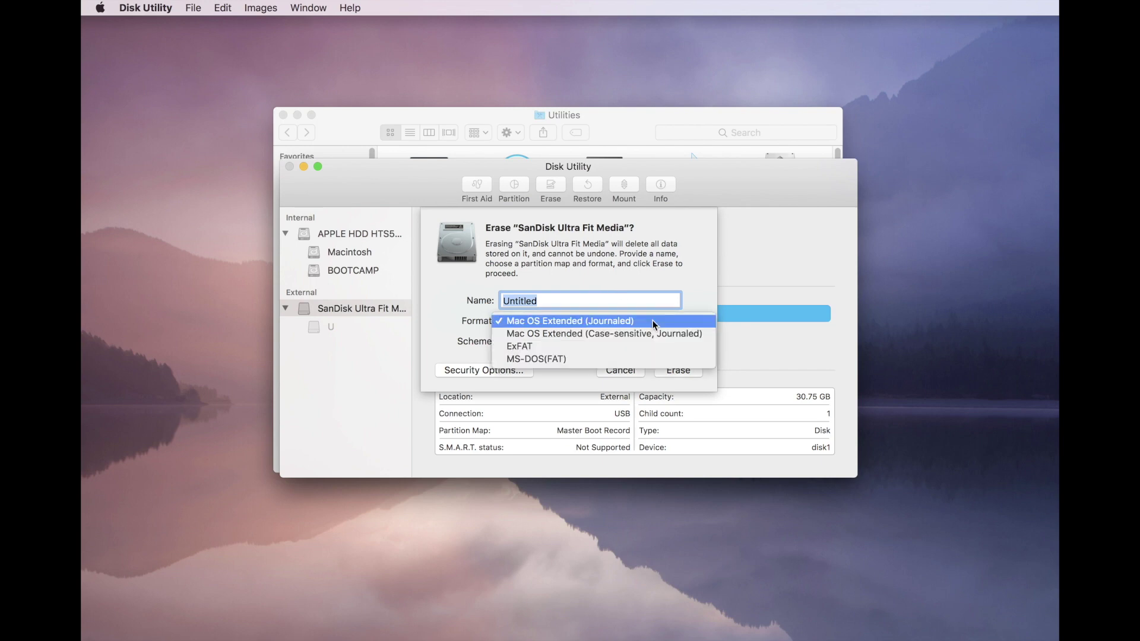
{"action": "left_click", "coordinate": [554, 360]}
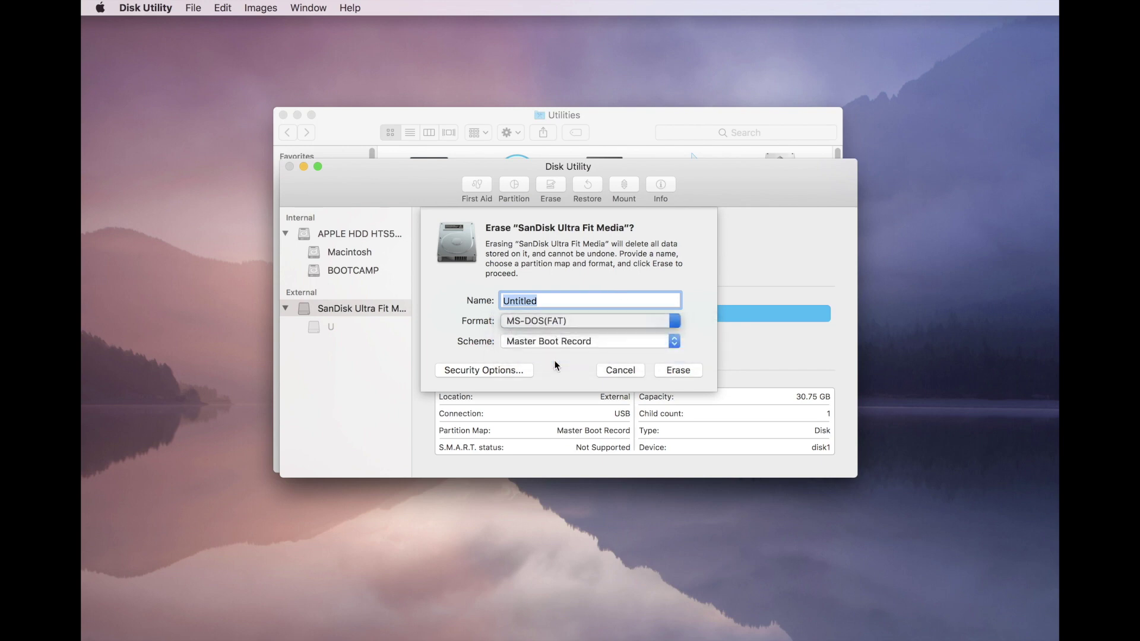
{"action": "left_click", "coordinate": [679, 370]}
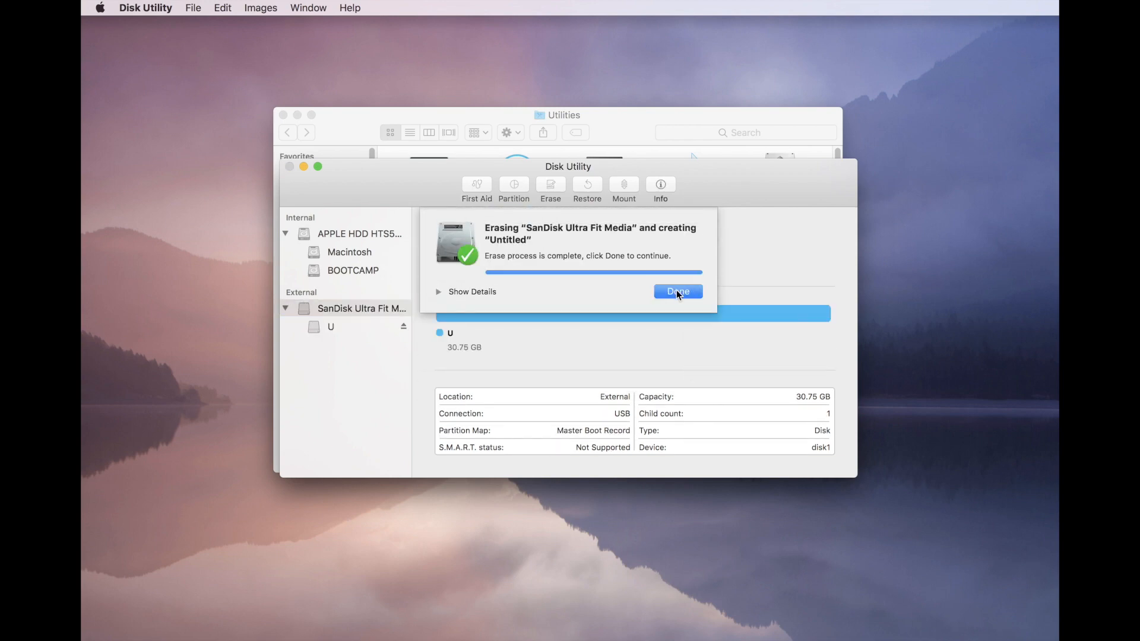
{"action": "left_click", "coordinate": [676, 292]}
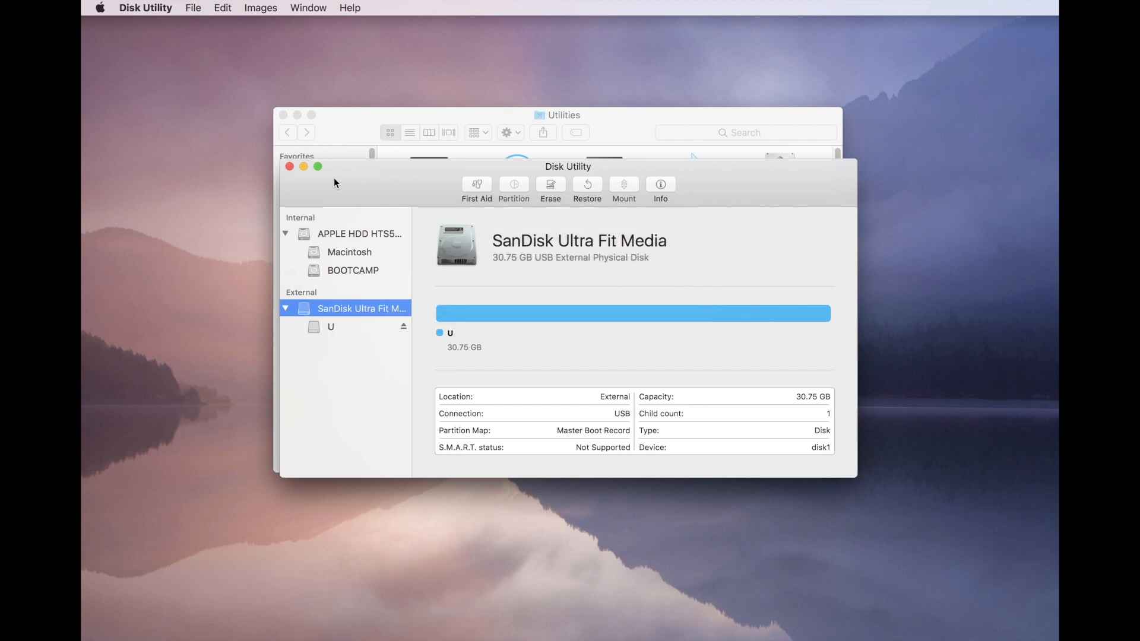
{"action": "left_click", "coordinate": [289, 167]}
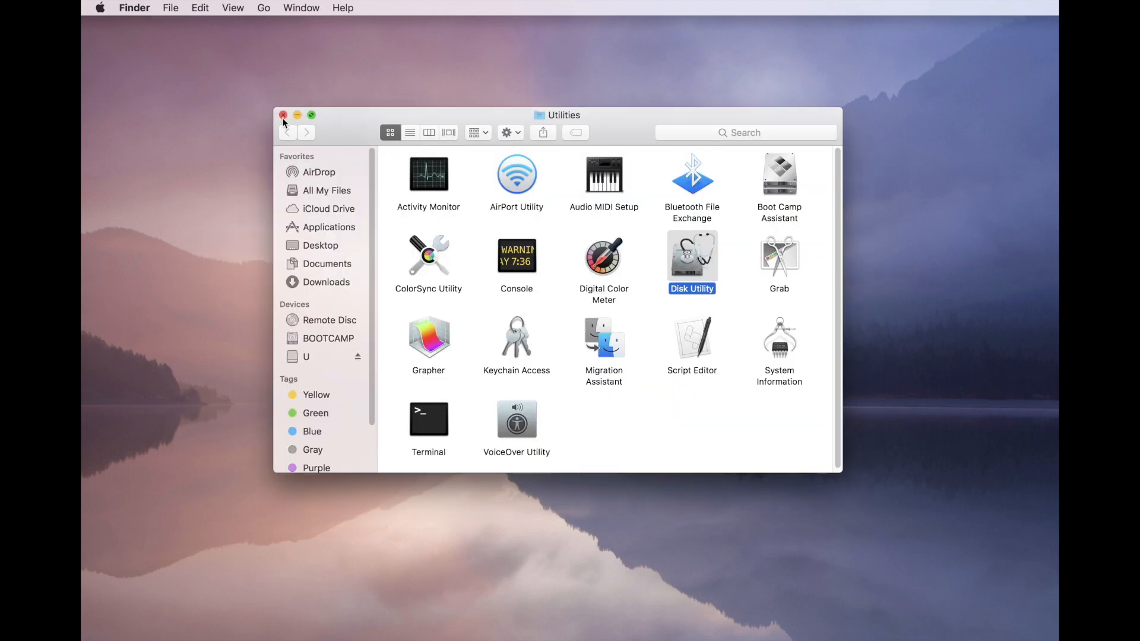
{"action": "left_click", "coordinate": [282, 116]}
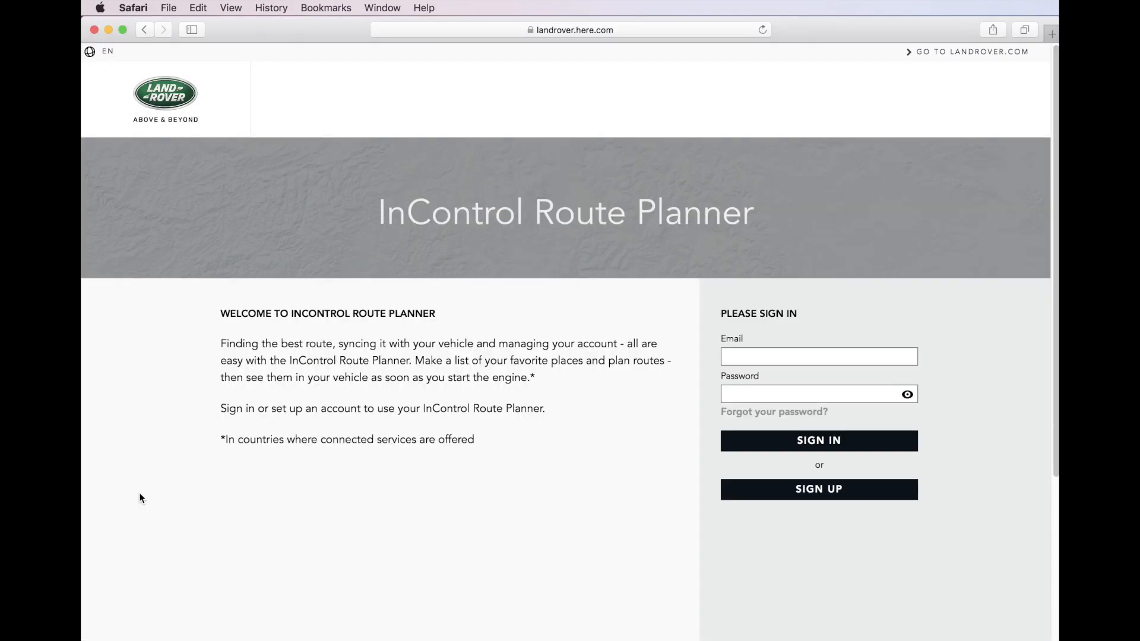
Sign in to InControl Route Planner with the account email and password.
{"action": "left_click", "coordinate": [757, 354]}
{"action": "left_click", "coordinate": [760, 392]}
{"action": "type", "text": "******"}
{"action": "type", "text": "**"}
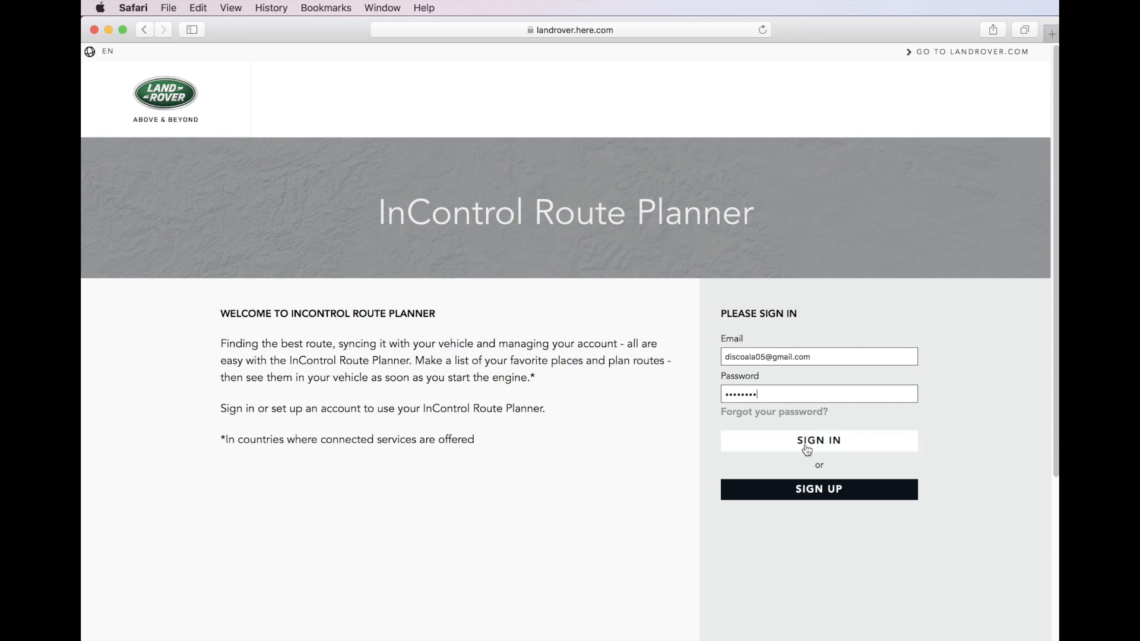
{"action": "left_click", "coordinate": [819, 440]}
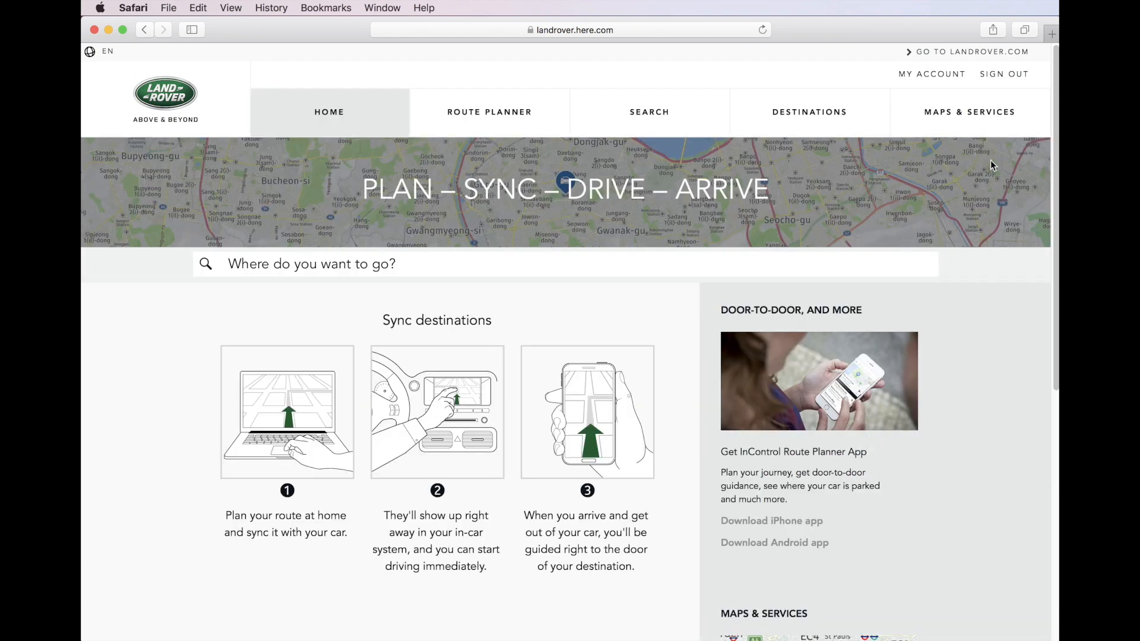
Browse the Maps & Services list, then go to My Account.
{"action": "left_click", "coordinate": [974, 122]}
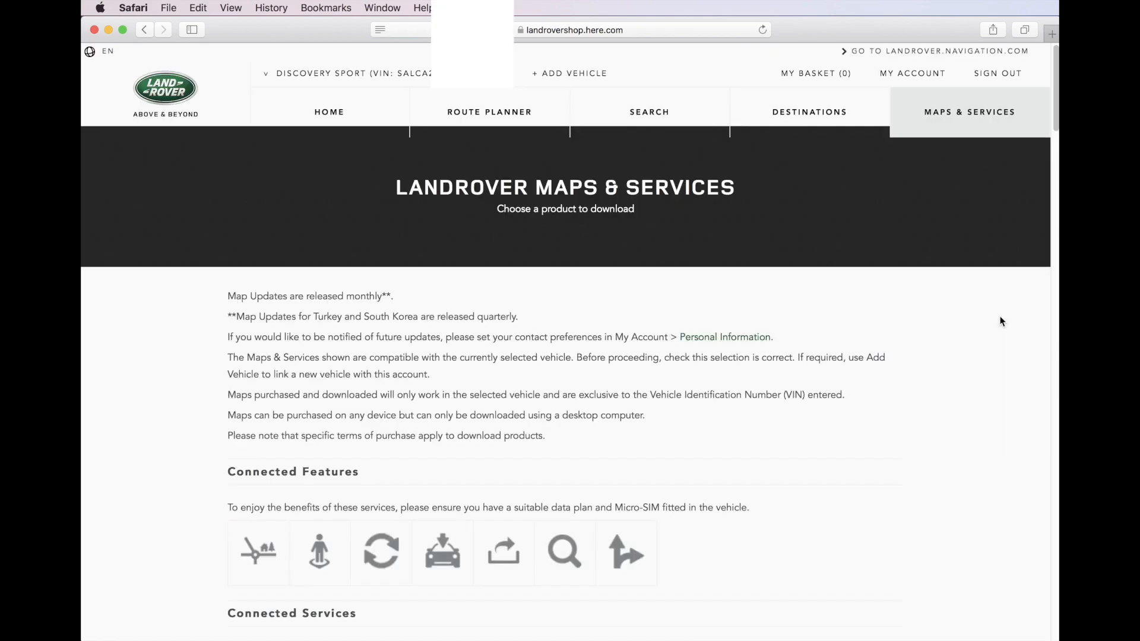
{"action": "scroll", "coordinate": [1000, 316], "scroll_direction": "down", "scroll_amount": 3}
{"action": "scroll", "coordinate": [1000, 316], "scroll_direction": "down", "scroll_amount": 10}
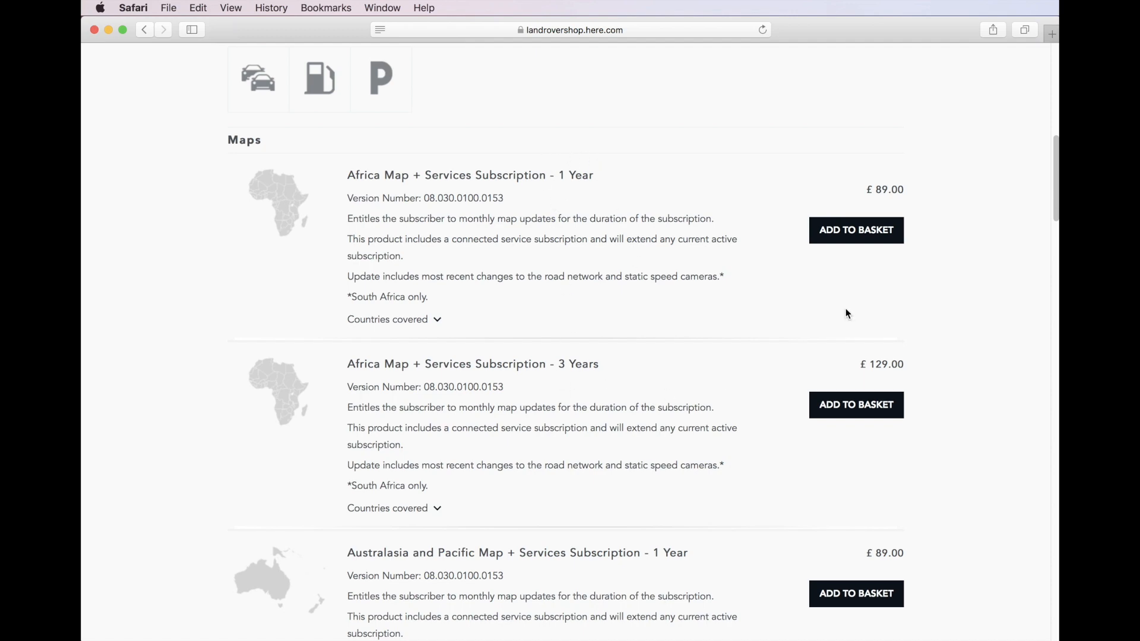
{"action": "scroll", "coordinate": [976, 290], "scroll_direction": "up", "scroll_amount": 10}
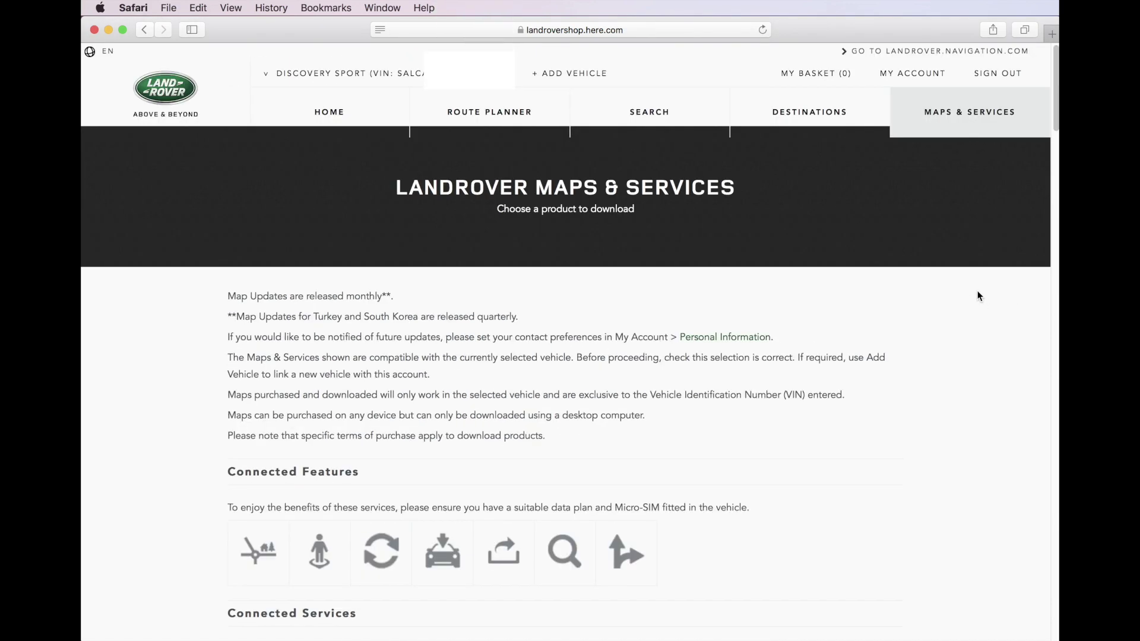
{"action": "left_click", "coordinate": [902, 78]}
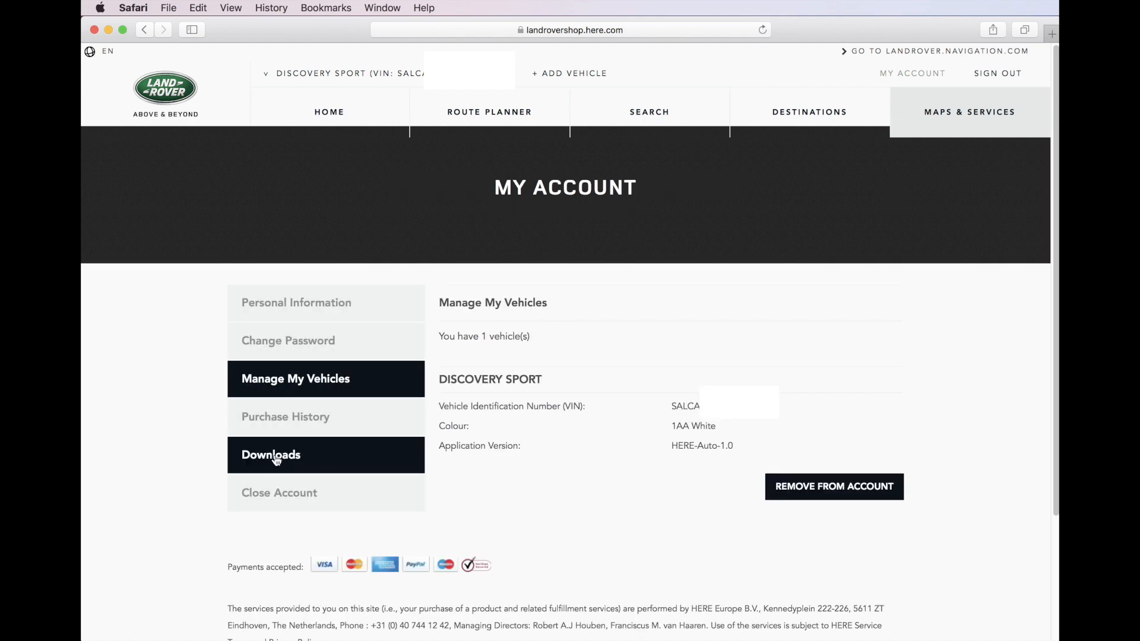
From the account's Downloads section, request the South Korea map and download the Map Downloader installer.
{"action": "left_click", "coordinate": [274, 457]}
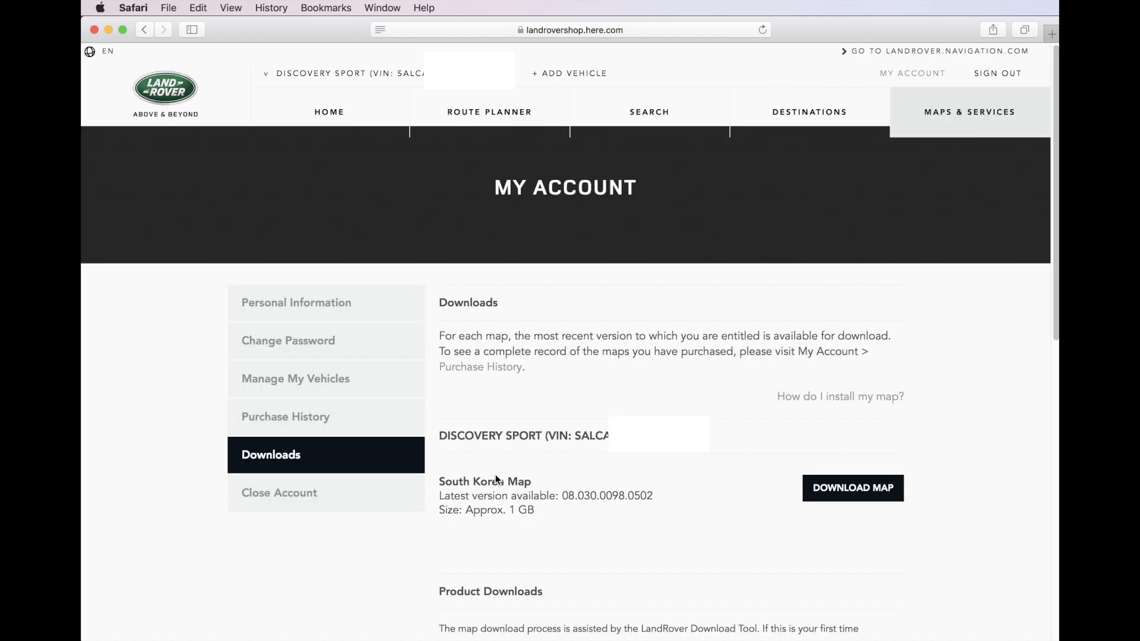
{"action": "left_click", "coordinate": [861, 495]}
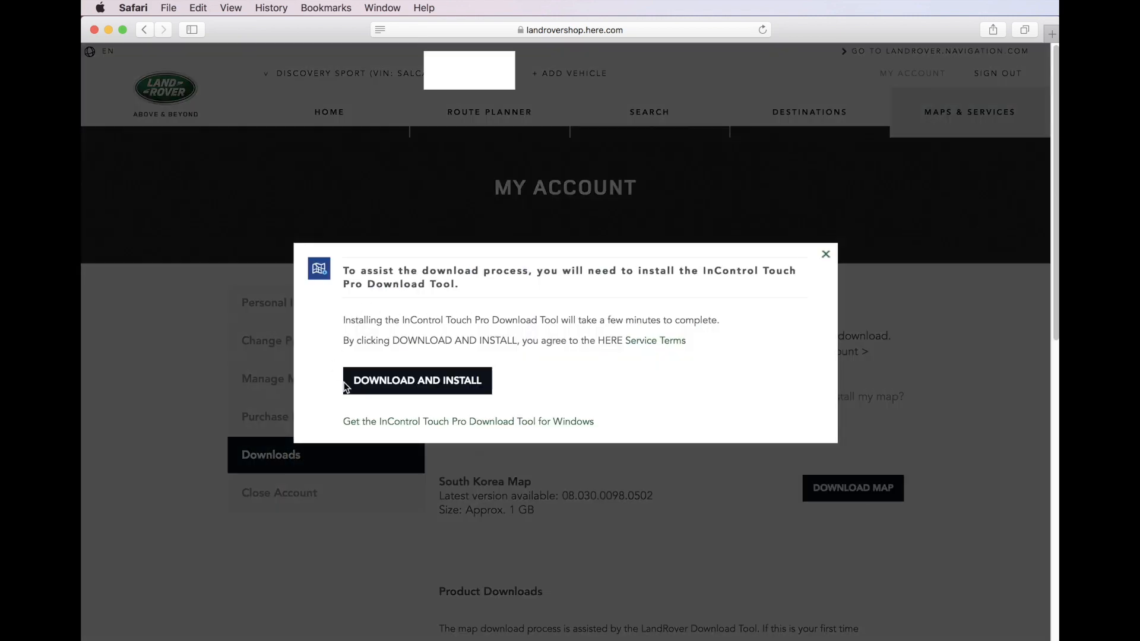
{"action": "left_click", "coordinate": [417, 383]}
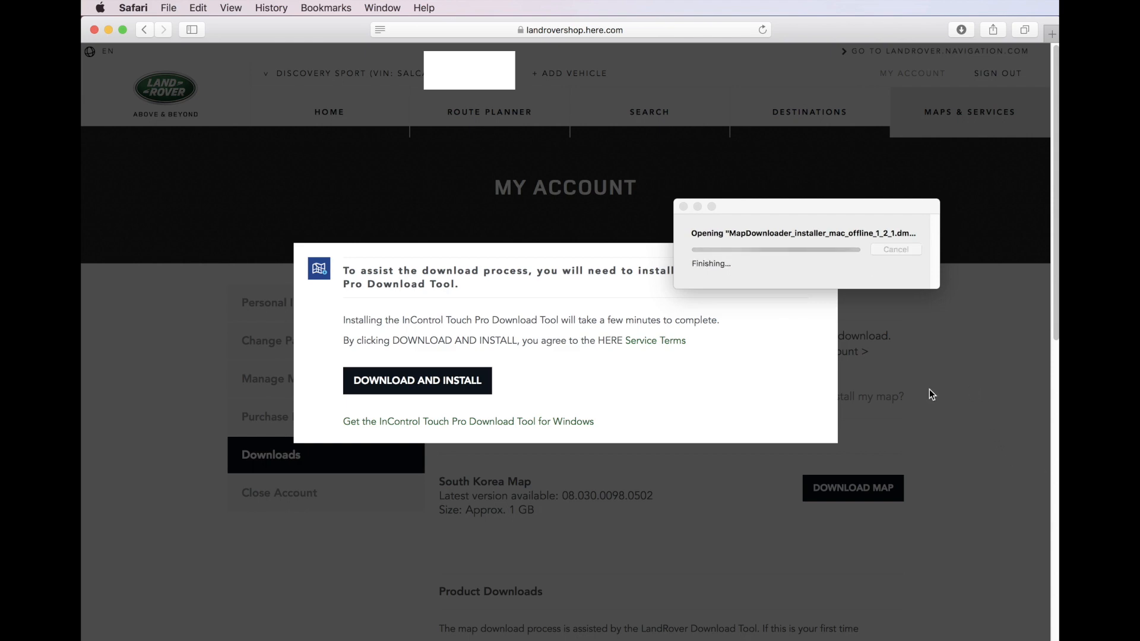
Run the Map Downloader installer through Continue, Install and Done, then close the disk image window.
{"action": "left_click_drag", "start_coordinate": [823, 137], "coordinate": [722, 140]}
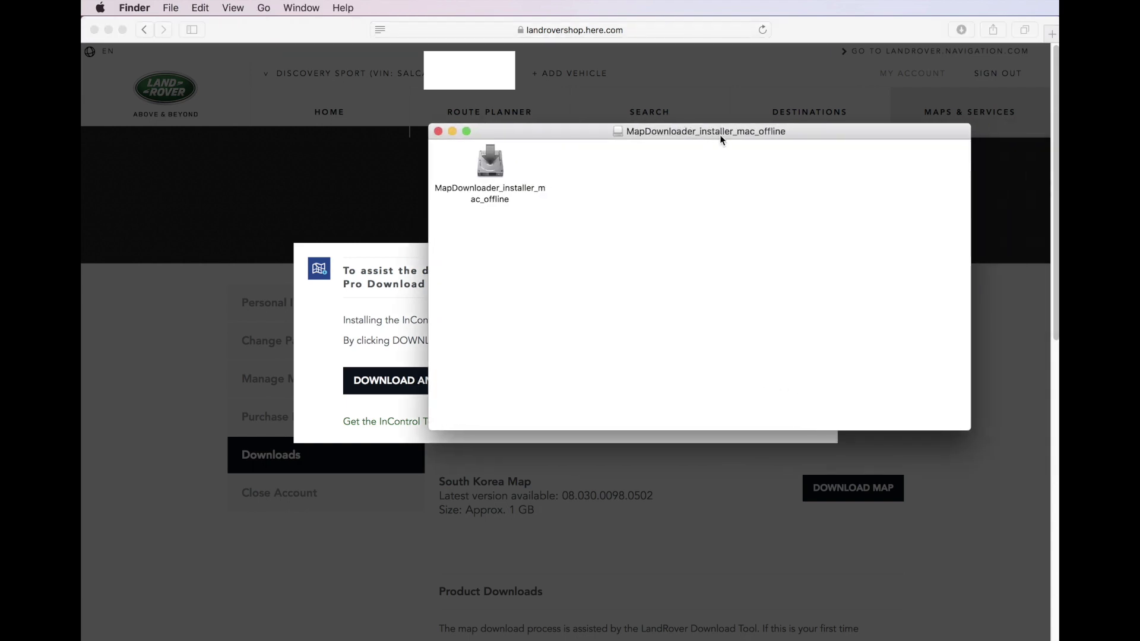
{"action": "double_click", "coordinate": [496, 172]}
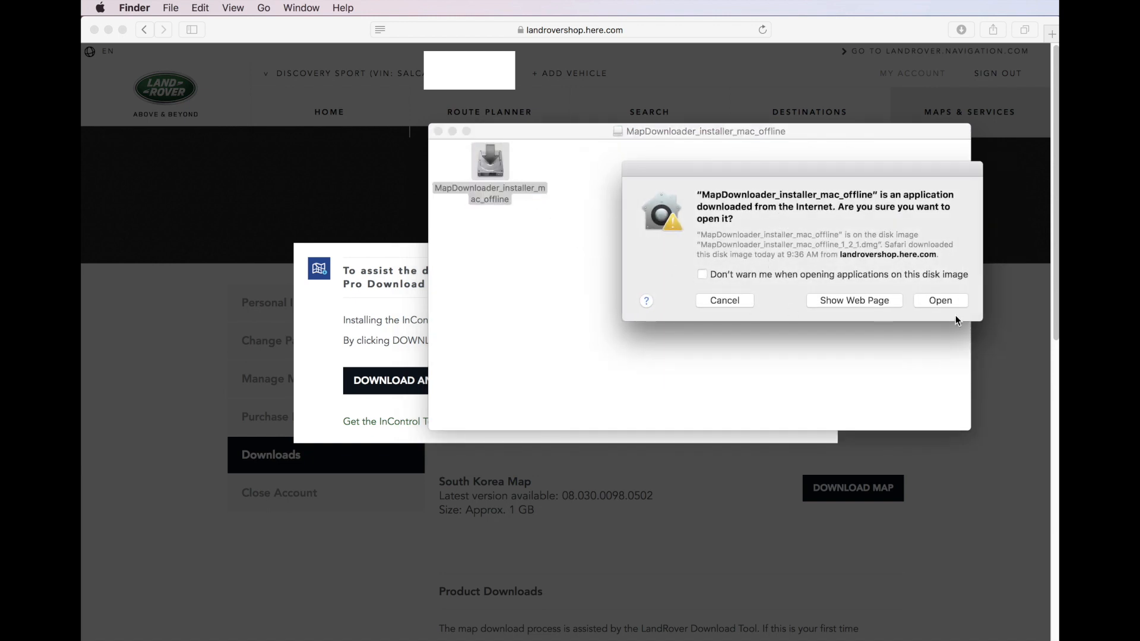
{"action": "left_click", "coordinate": [940, 301]}
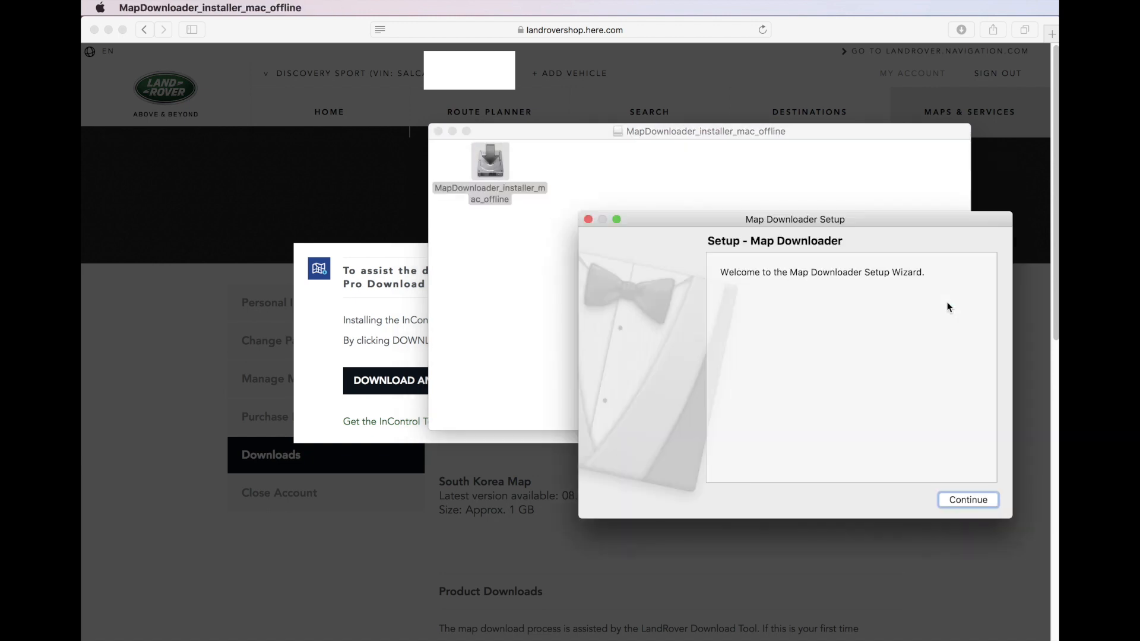
{"action": "left_click", "coordinate": [974, 502]}
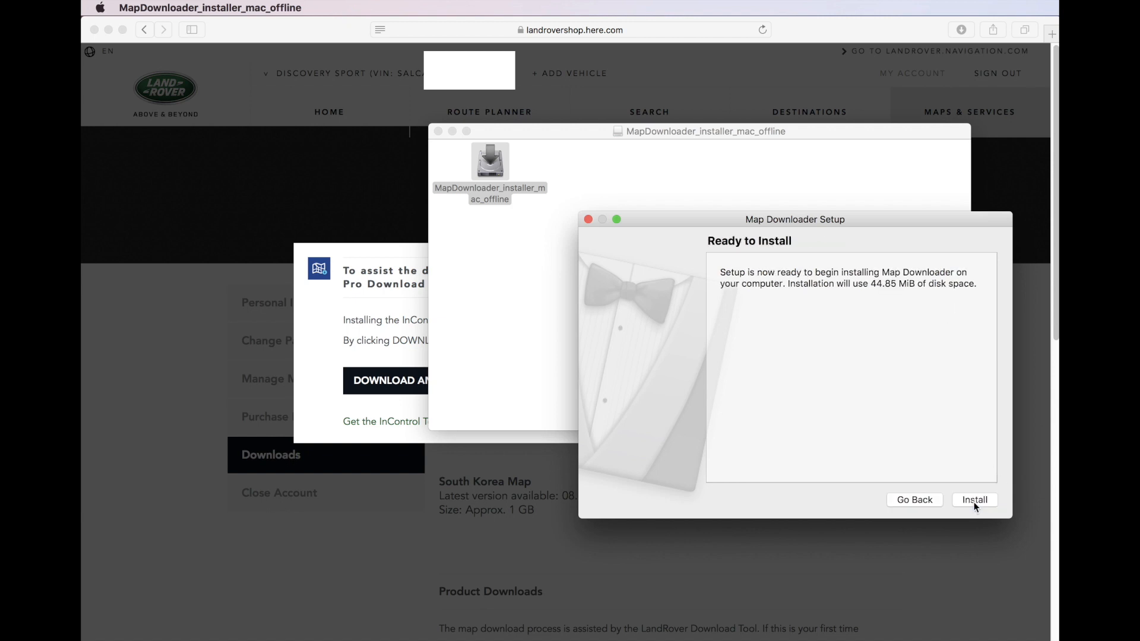
{"action": "left_click", "coordinate": [973, 501]}
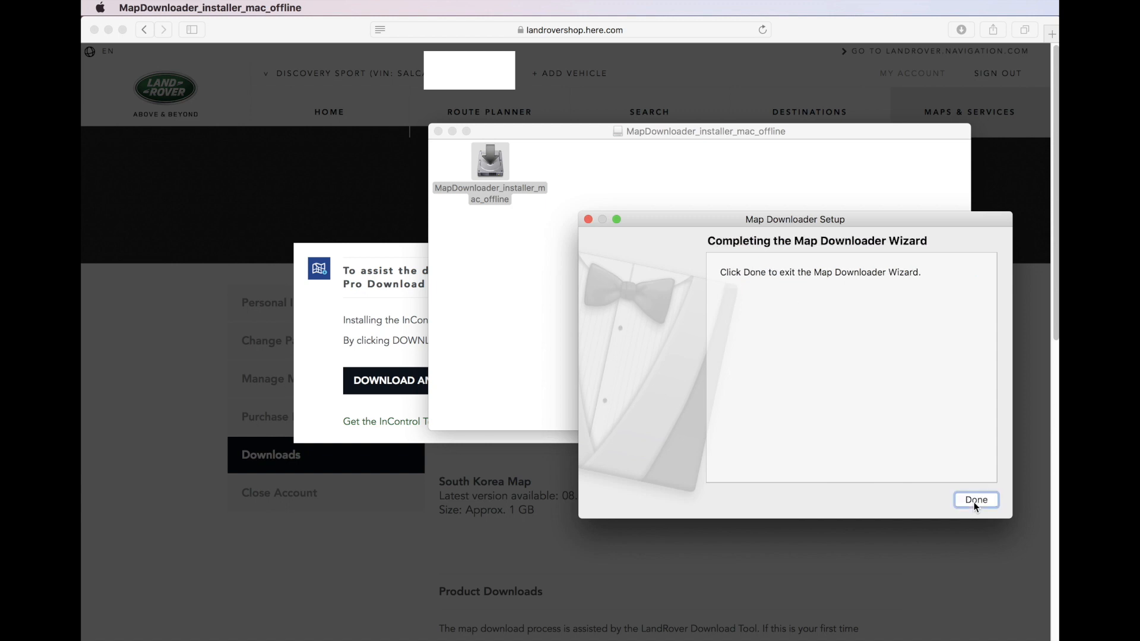
{"action": "left_click", "coordinate": [973, 501]}
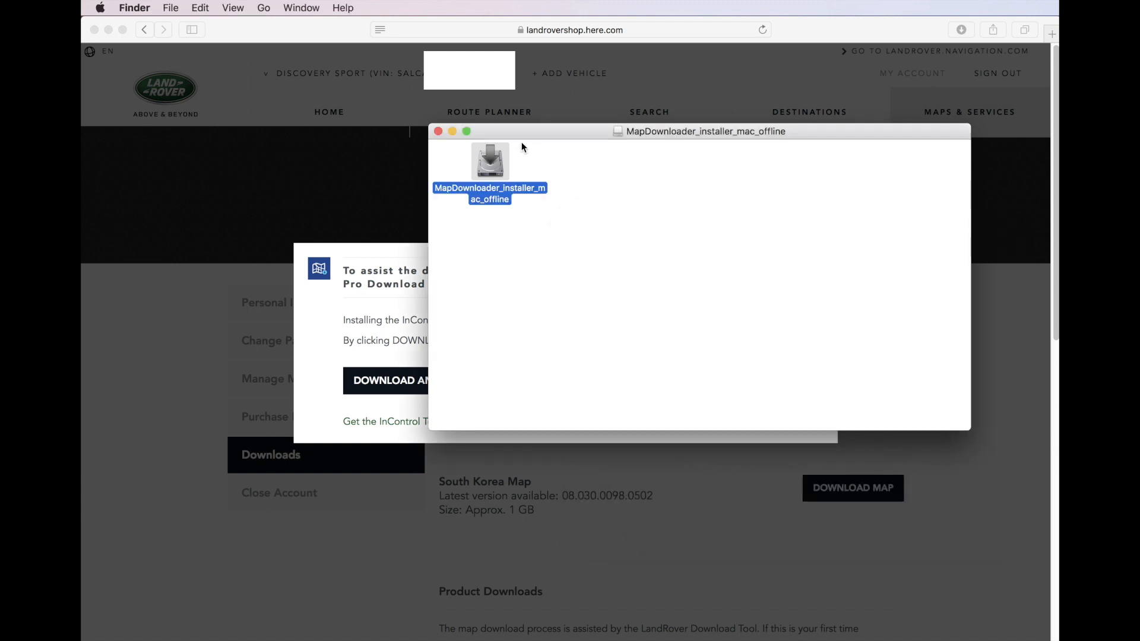
{"action": "left_click", "coordinate": [439, 133]}
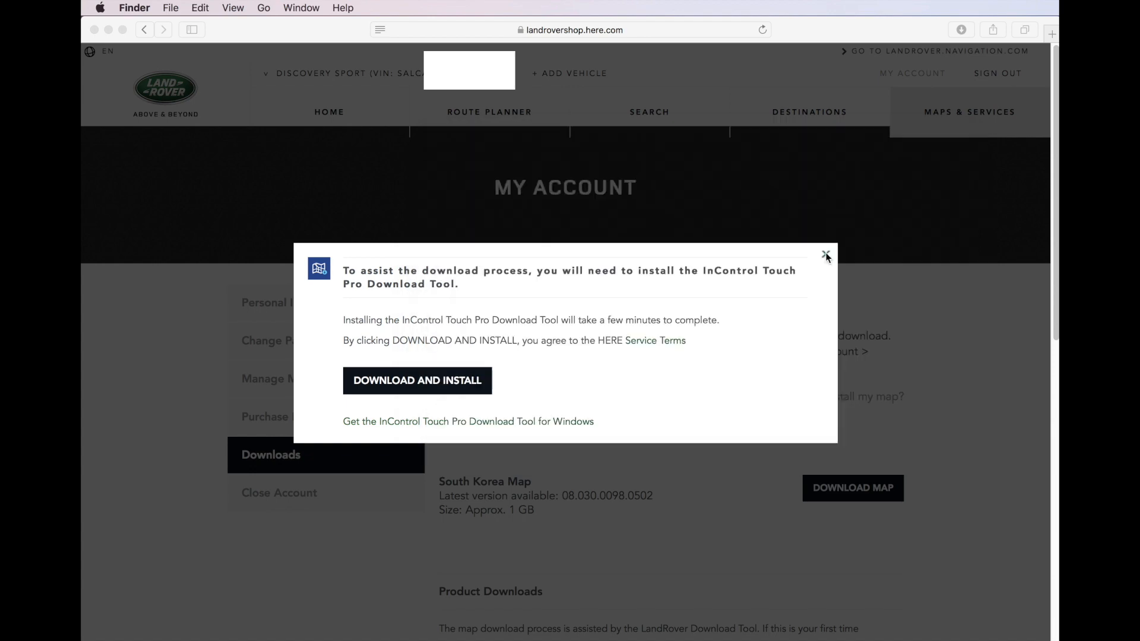
Dismiss the download tool notice and launch Map Downloader for the South Korea map, allowing the browser to open it.
{"action": "left_click", "coordinate": [827, 257]}
{"action": "left_click", "coordinate": [826, 257]}
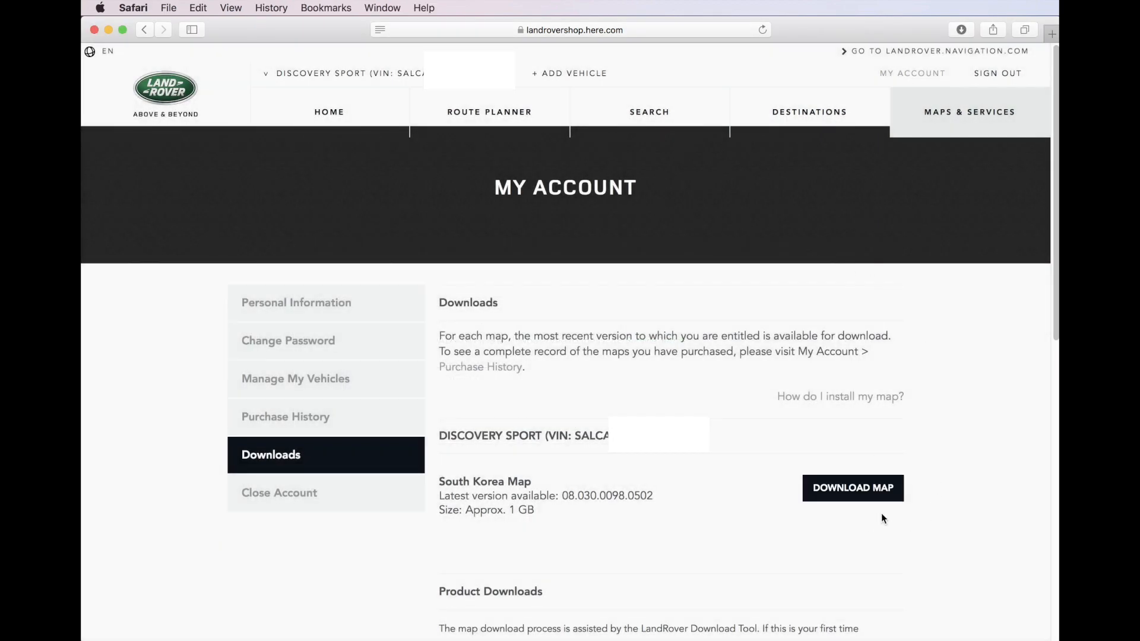
{"action": "left_click", "coordinate": [853, 488]}
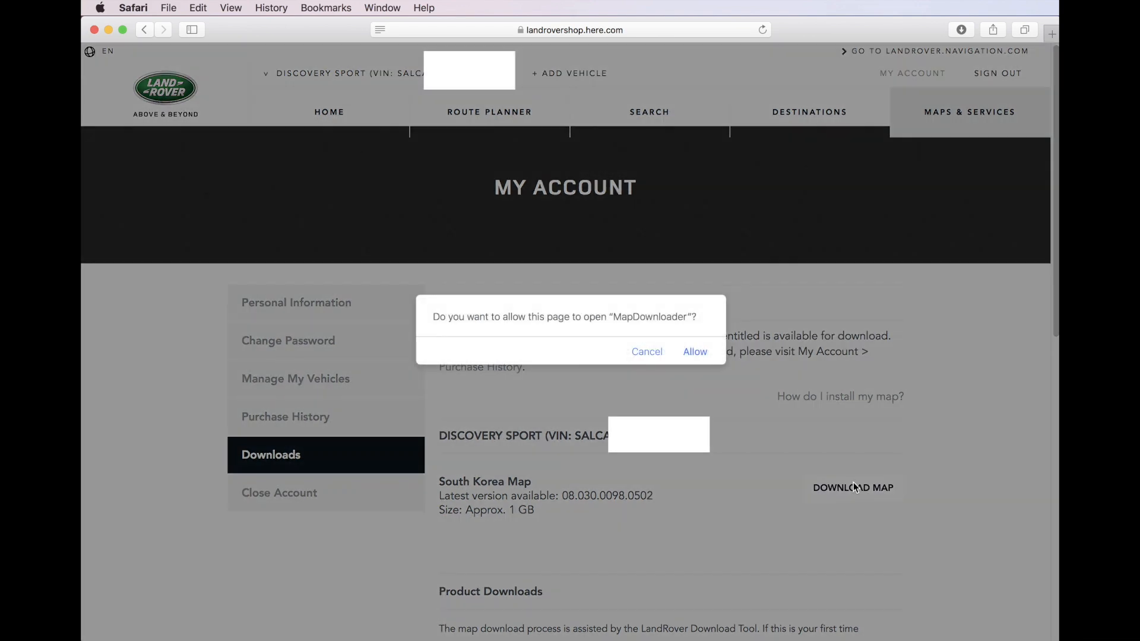
{"action": "left_click", "coordinate": [696, 352]}
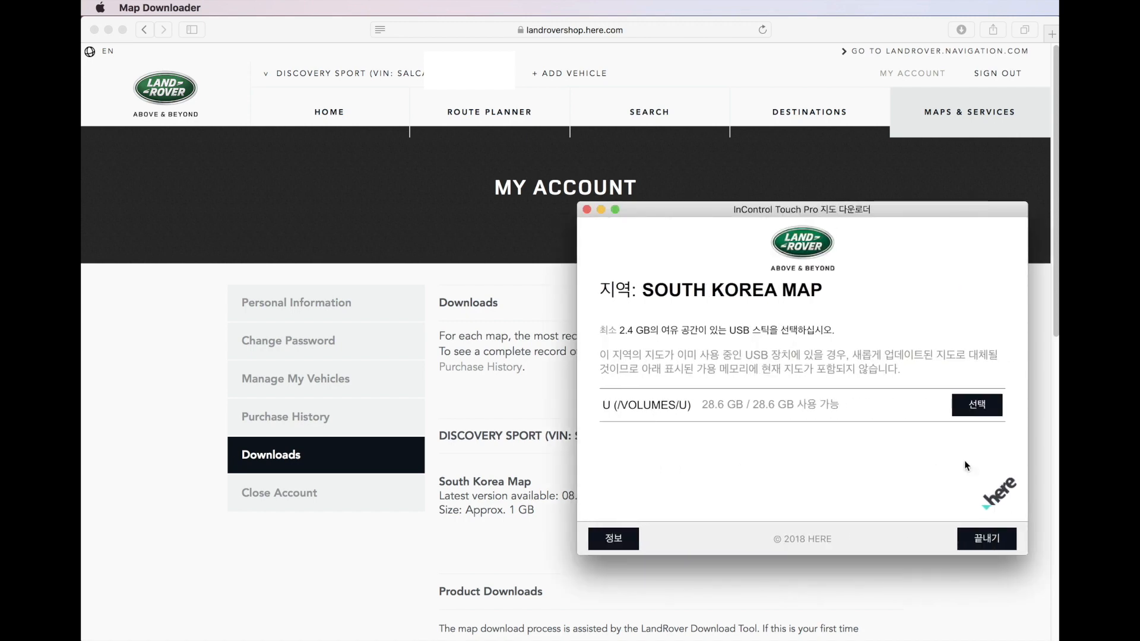
Download the South Korea map to drive U (/VOLUMES/U) and quit Map Downloader when it completes.
{"action": "left_click", "coordinate": [972, 408]}
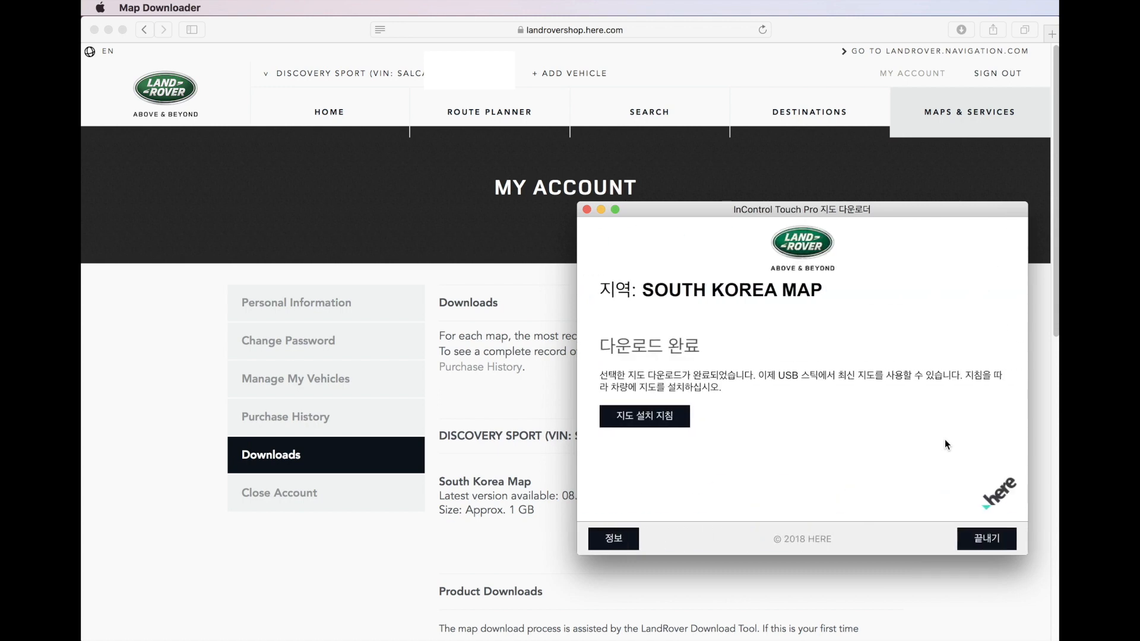
{"action": "left_click", "coordinate": [993, 544]}
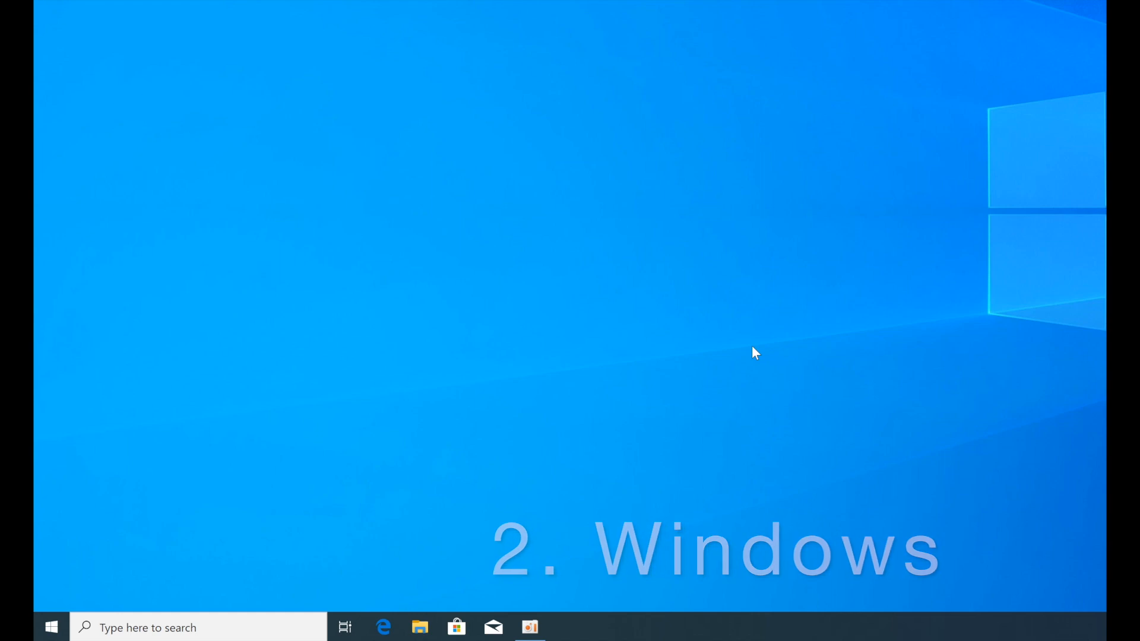
Format USB drive U (D:) as FAT32 in File Explorer, confirming the erase, then close File Explorer.
{"action": "left_click", "coordinate": [421, 628]}
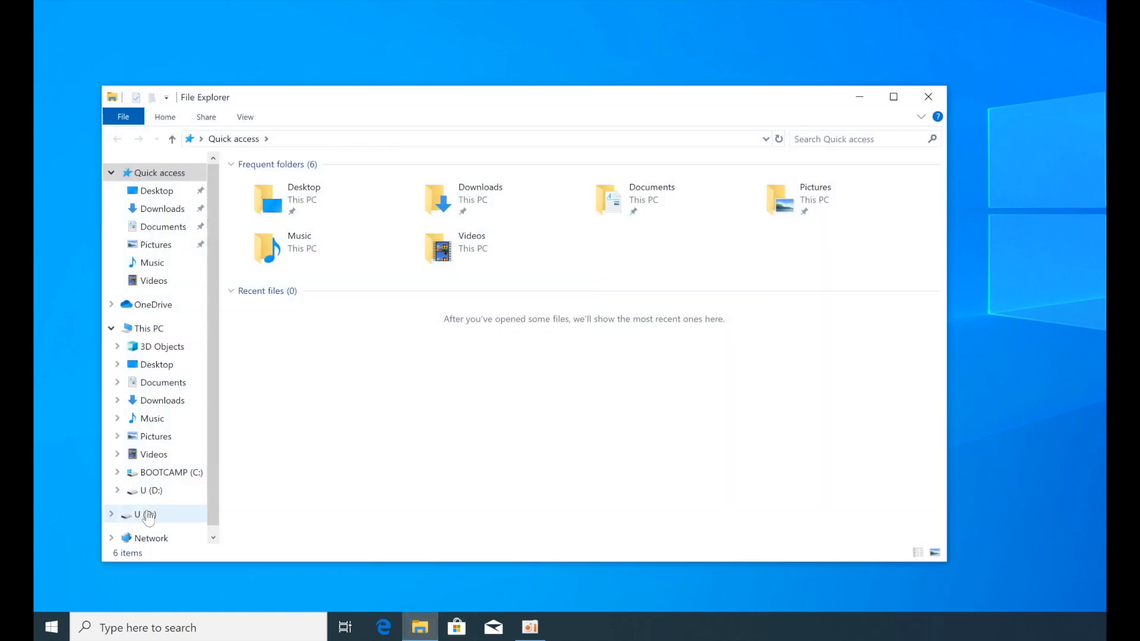
{"action": "right_click", "coordinate": [147, 515]}
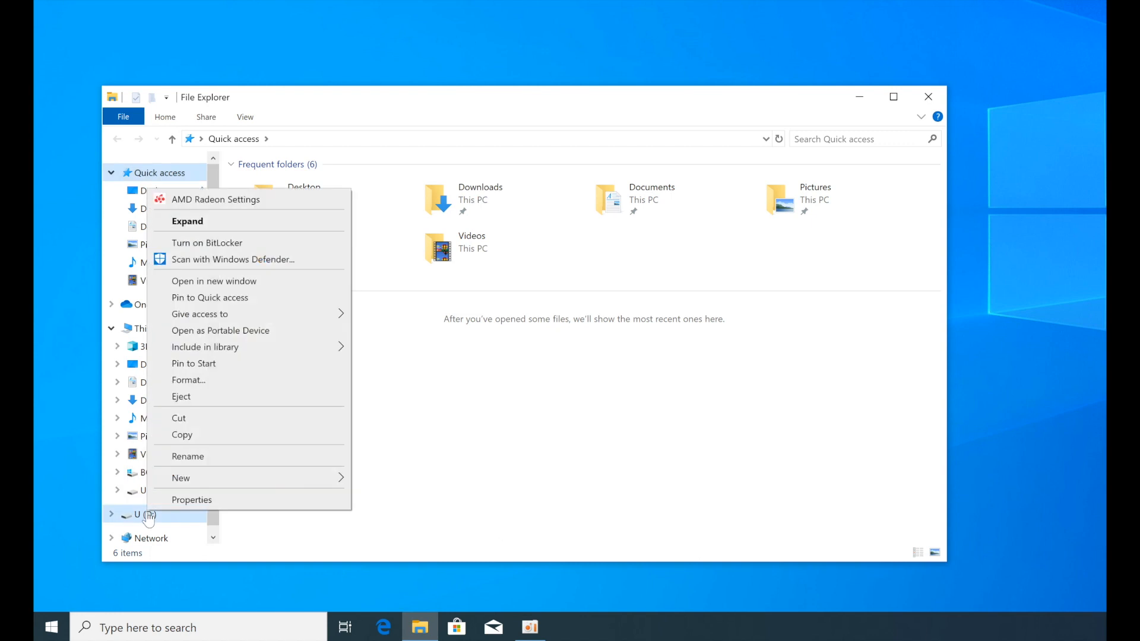
{"action": "left_click", "coordinate": [190, 381]}
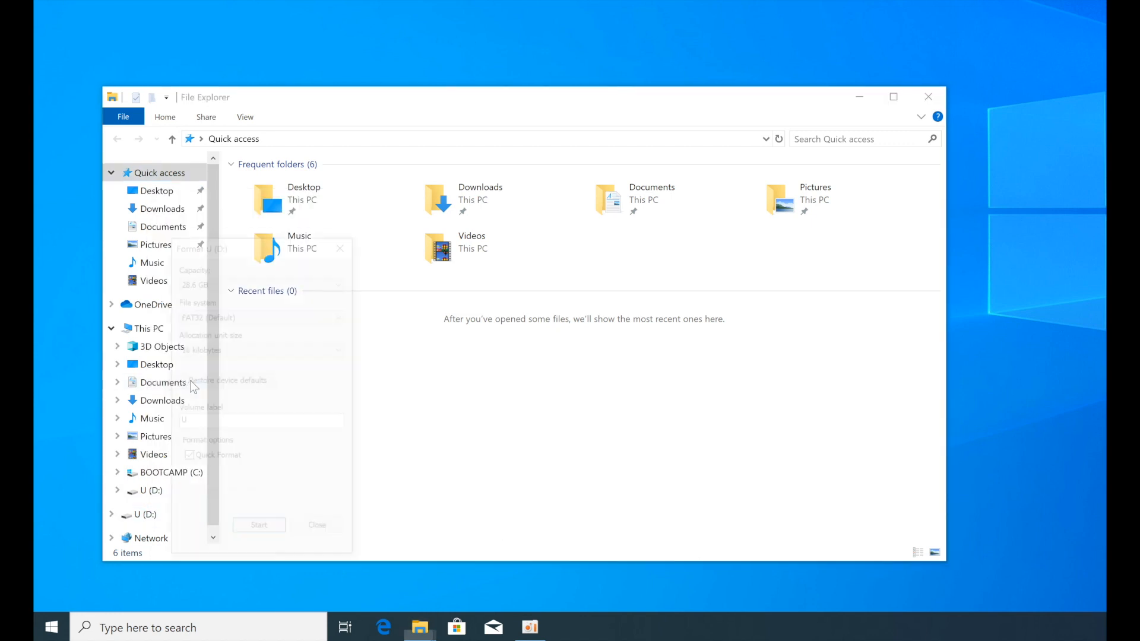
{"action": "left_click", "coordinate": [250, 315]}
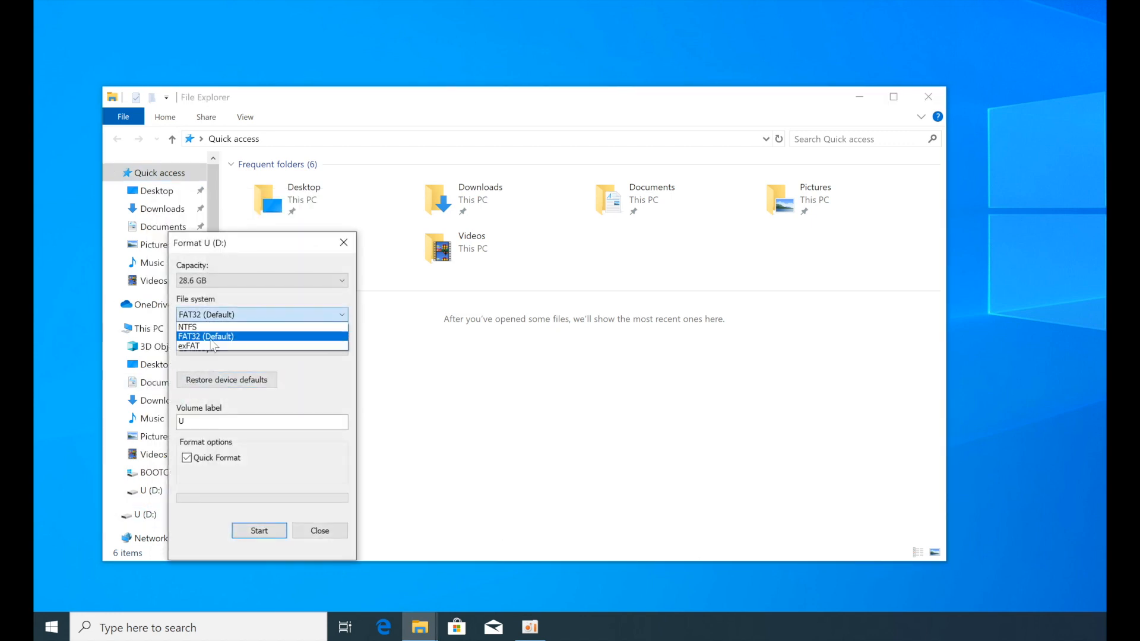
{"action": "left_click", "coordinate": [201, 338]}
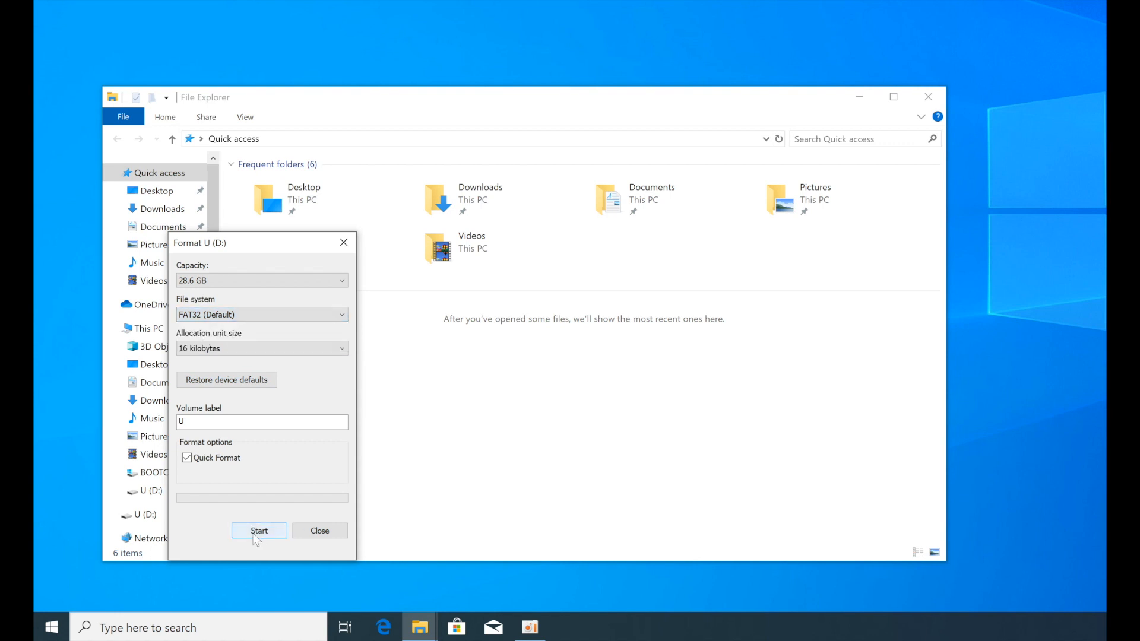
{"action": "left_click", "coordinate": [269, 532]}
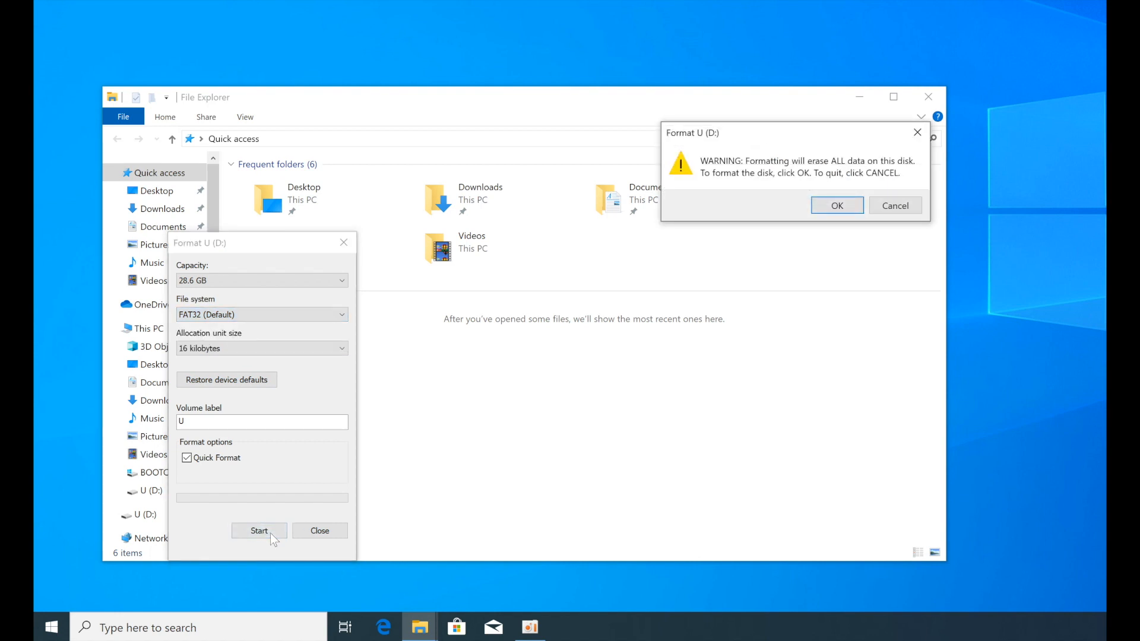
{"action": "left_click", "coordinate": [837, 206]}
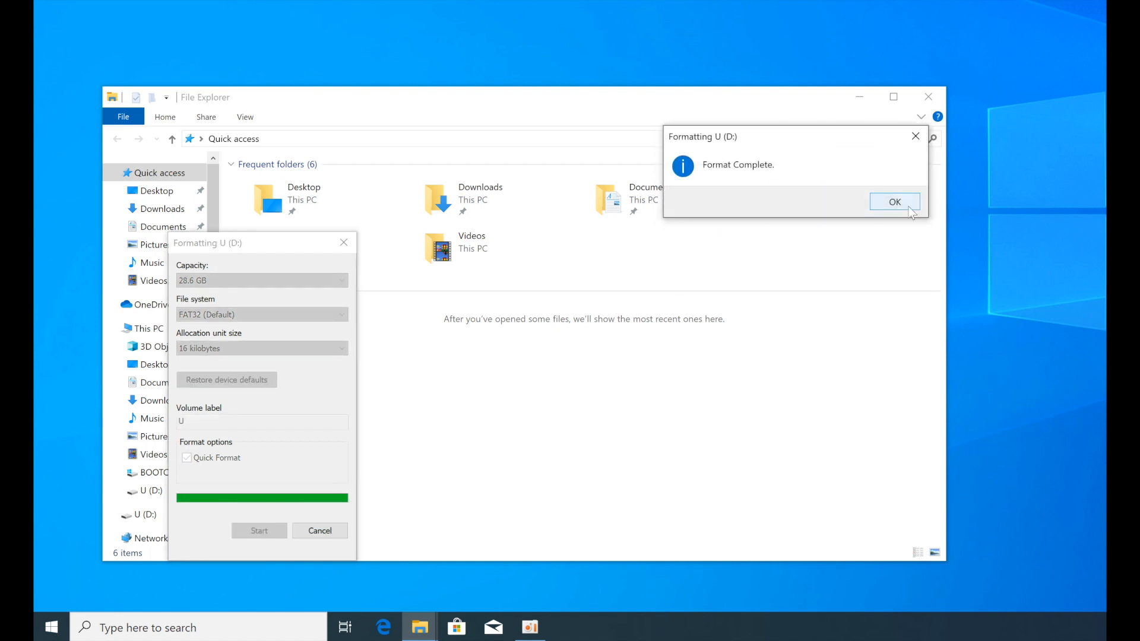
{"action": "left_click", "coordinate": [911, 209]}
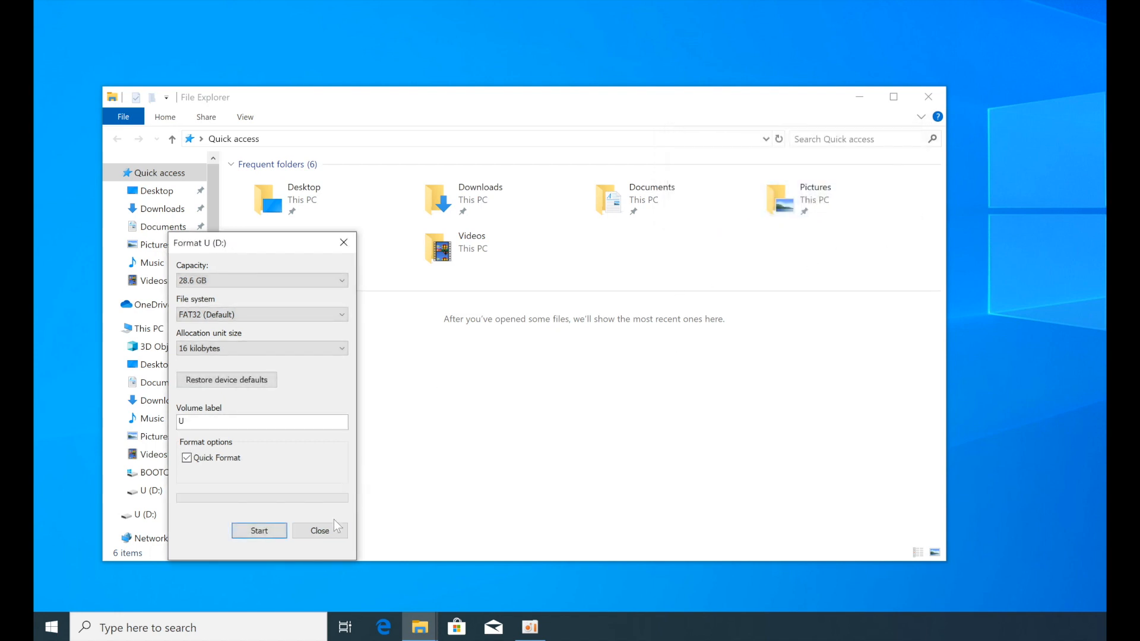
{"action": "left_click", "coordinate": [321, 531]}
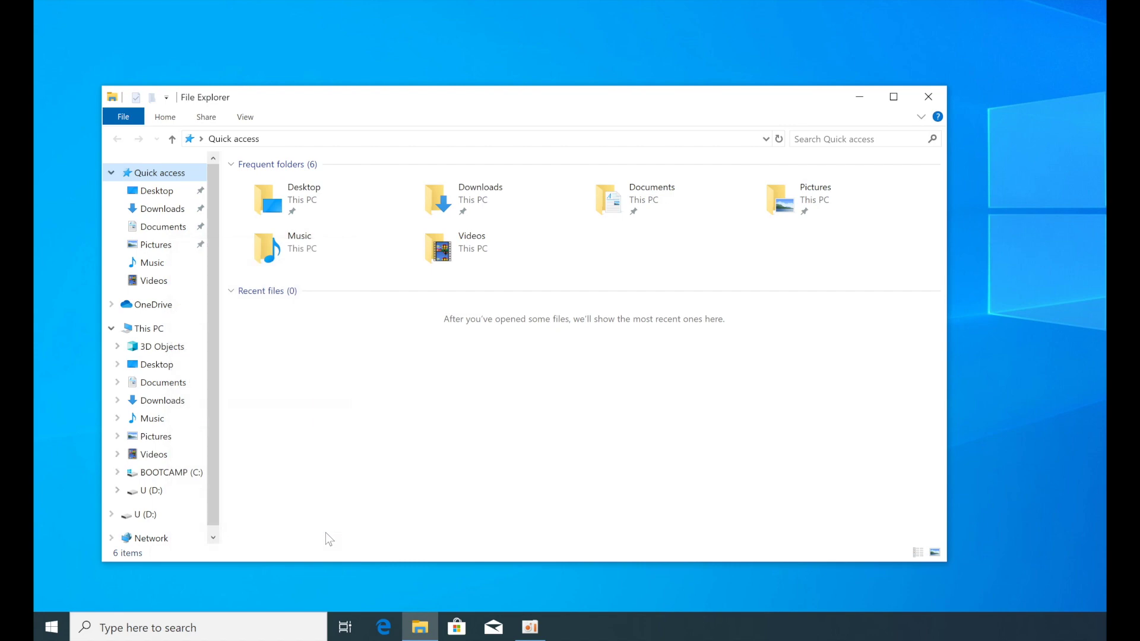
{"action": "left_click", "coordinate": [933, 97]}
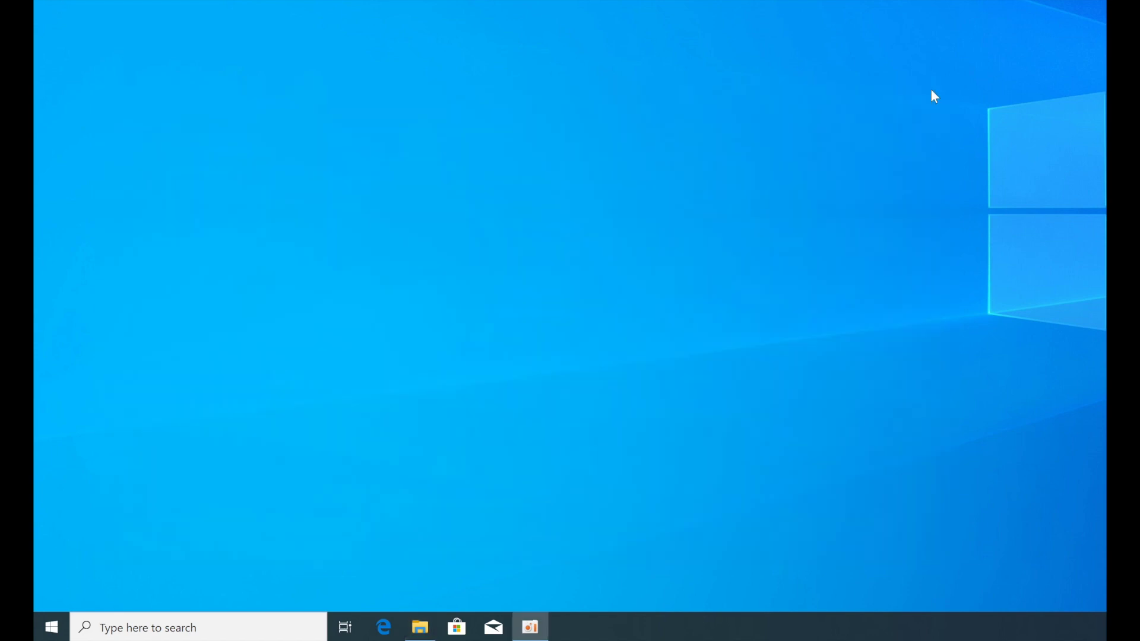
Sign in to InControl Route Planner and go via Maps & Services to My Account's Downloads page.
{"action": "left_click", "coordinate": [383, 628]}
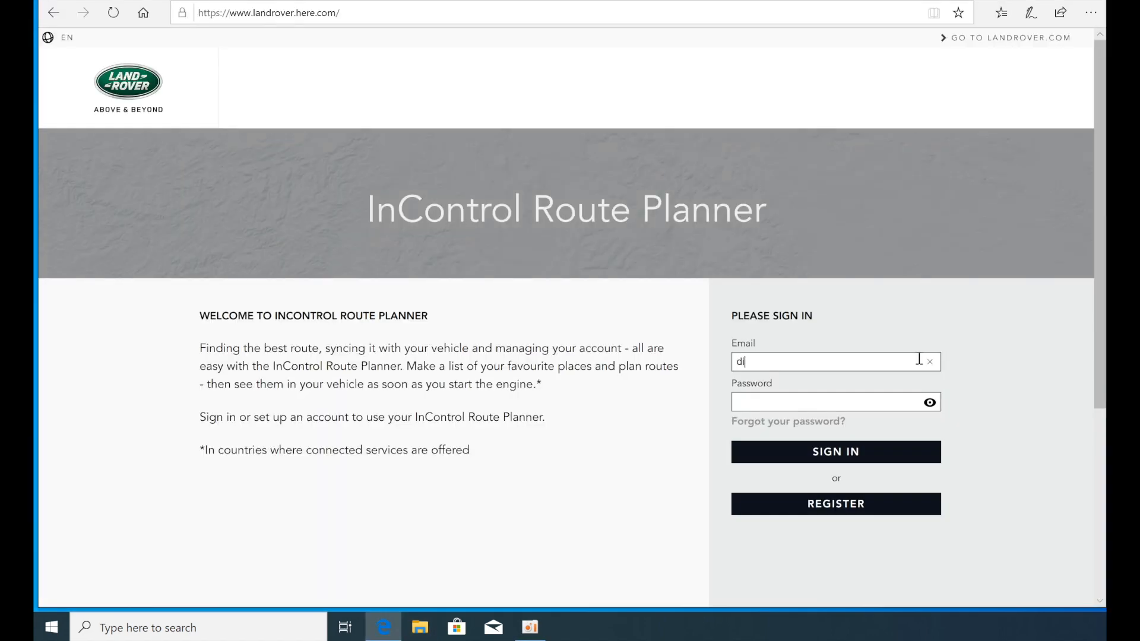
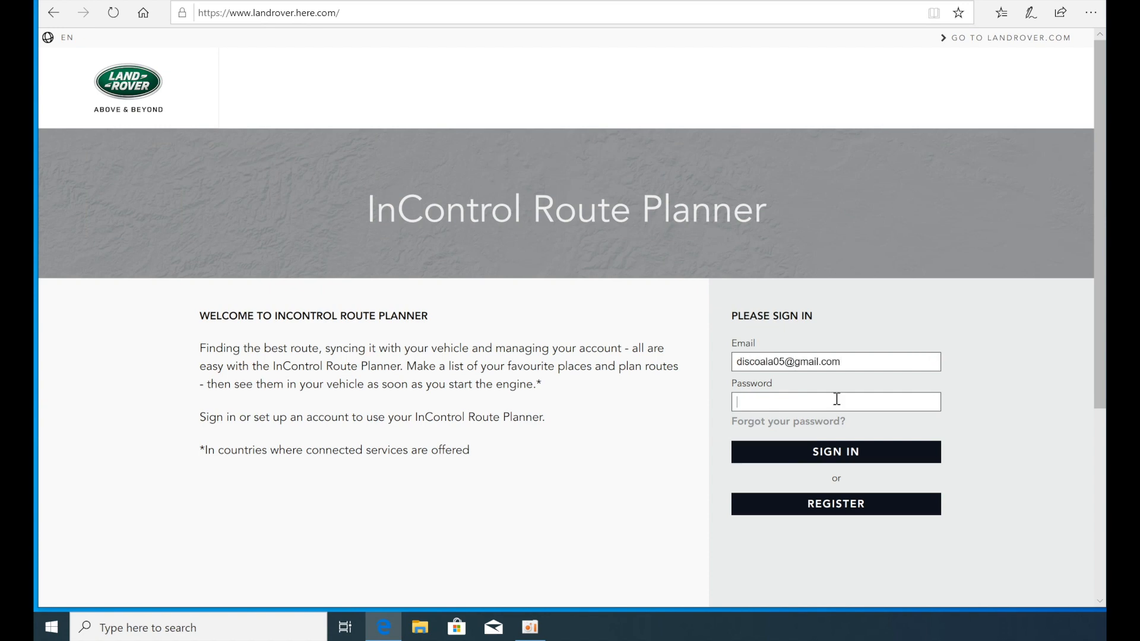
{"action": "type", "text": "******"}
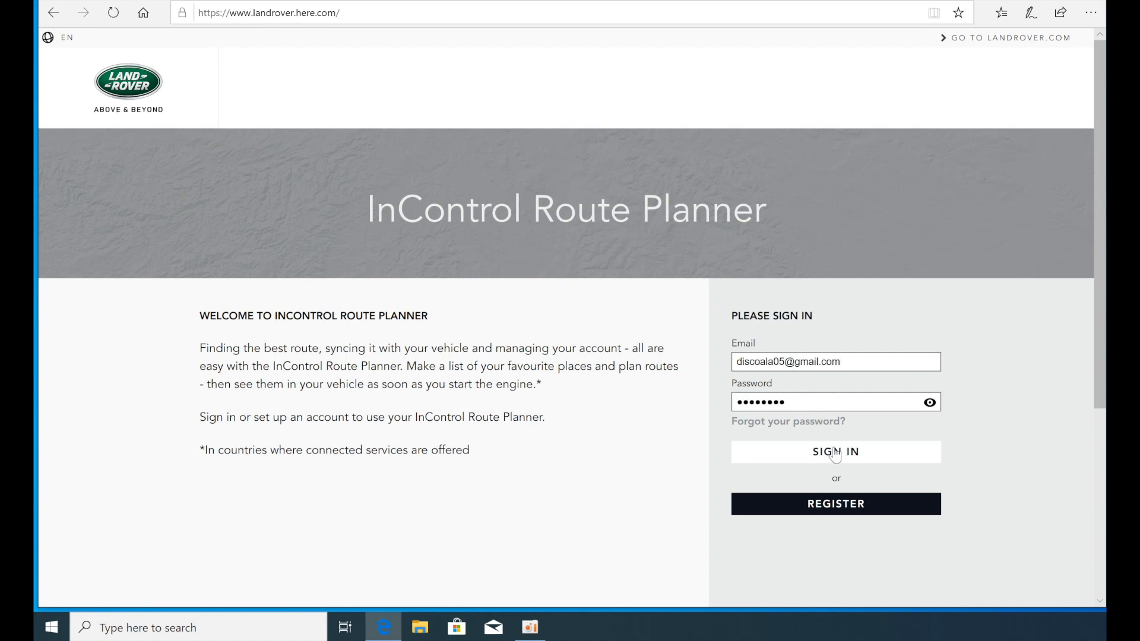
{"action": "left_click", "coordinate": [834, 453]}
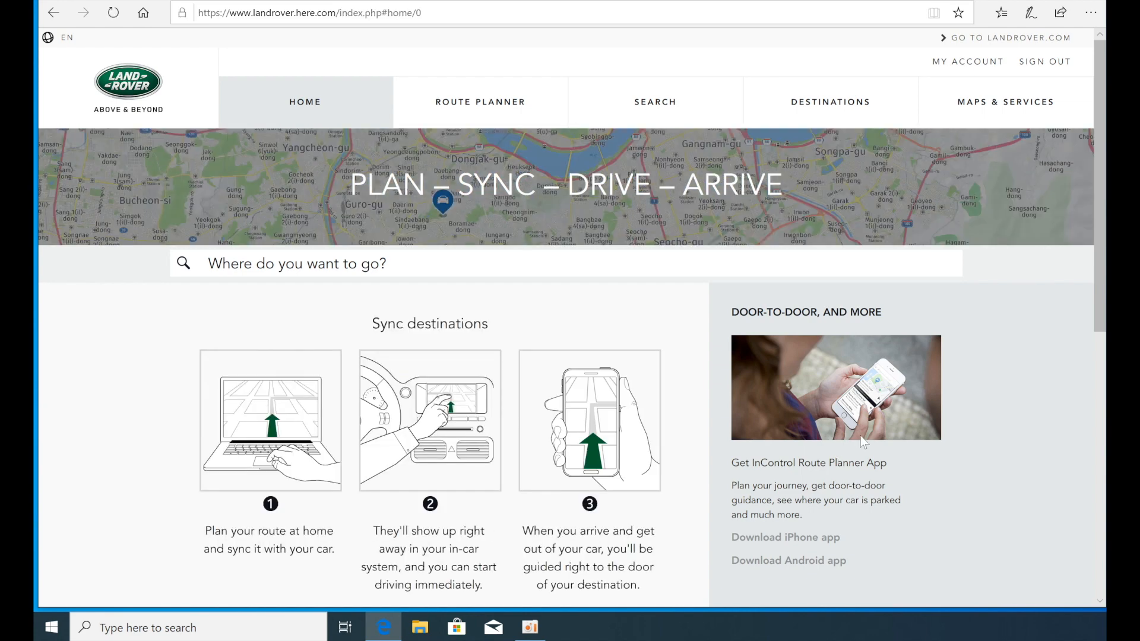
{"action": "left_click", "coordinate": [1005, 101]}
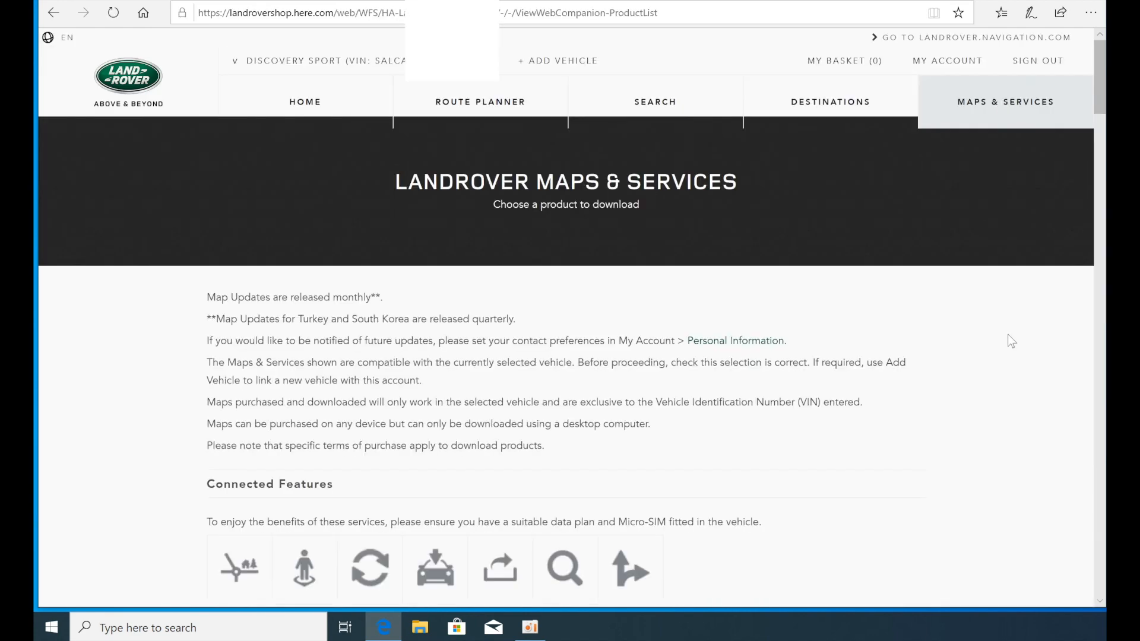
{"action": "scroll", "coordinate": [1008, 334], "scroll_direction": "down", "scroll_amount": 4}
{"action": "scroll", "coordinate": [1008, 333], "scroll_direction": "down", "scroll_amount": 4}
{"action": "scroll", "coordinate": [1006, 334], "scroll_direction": "down", "scroll_amount": 2}
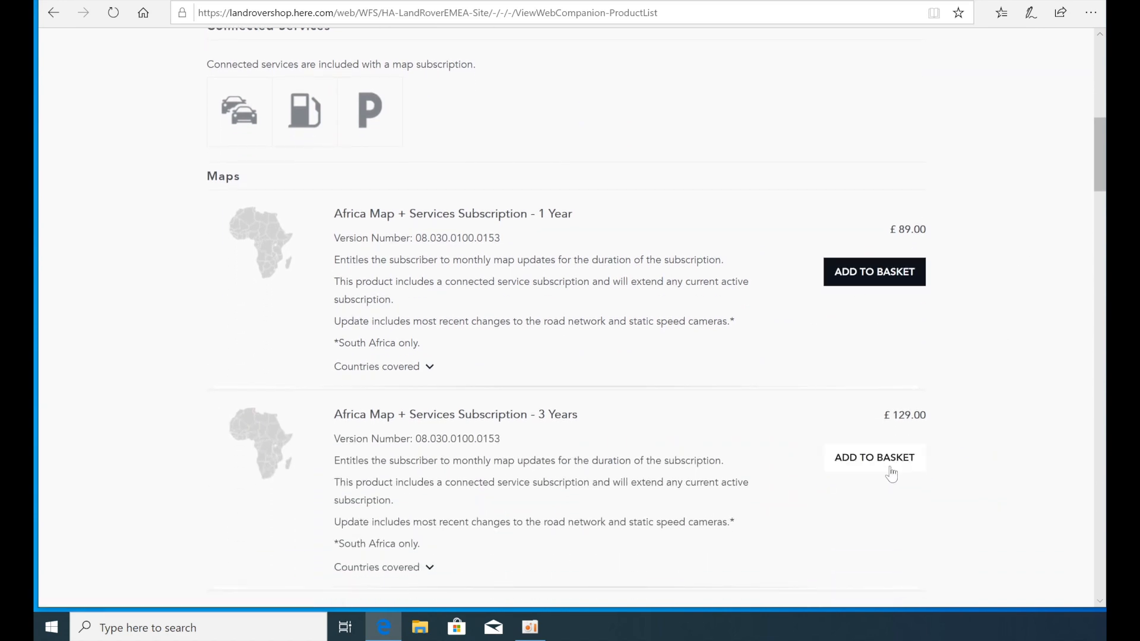
{"action": "scroll", "coordinate": [891, 472], "scroll_direction": "up", "scroll_amount": 10}
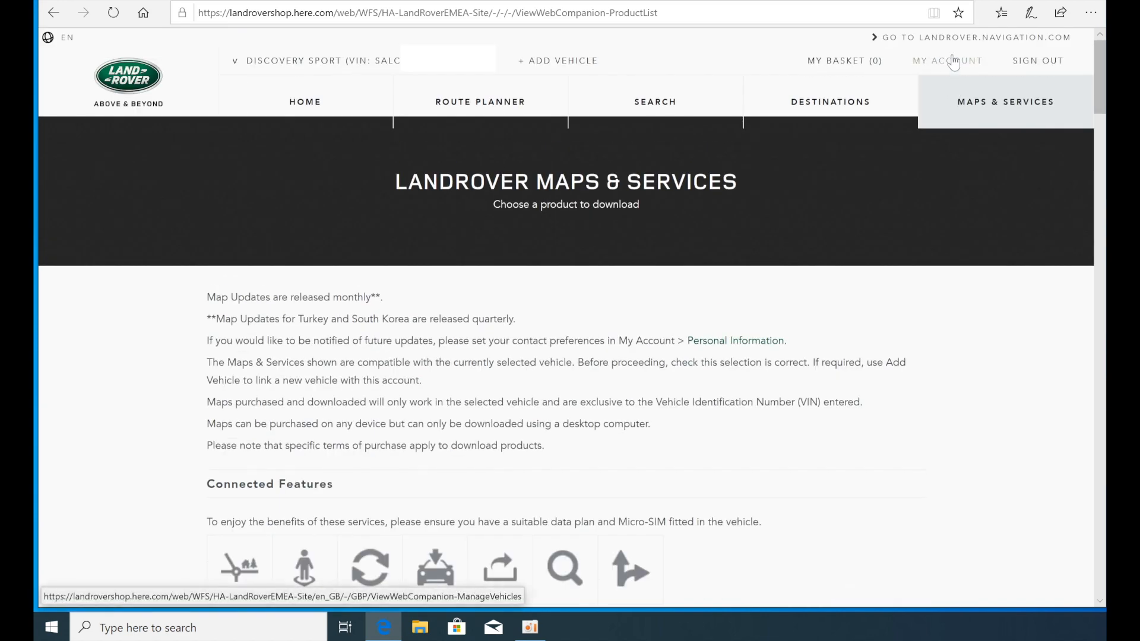
{"action": "left_click", "coordinate": [953, 62]}
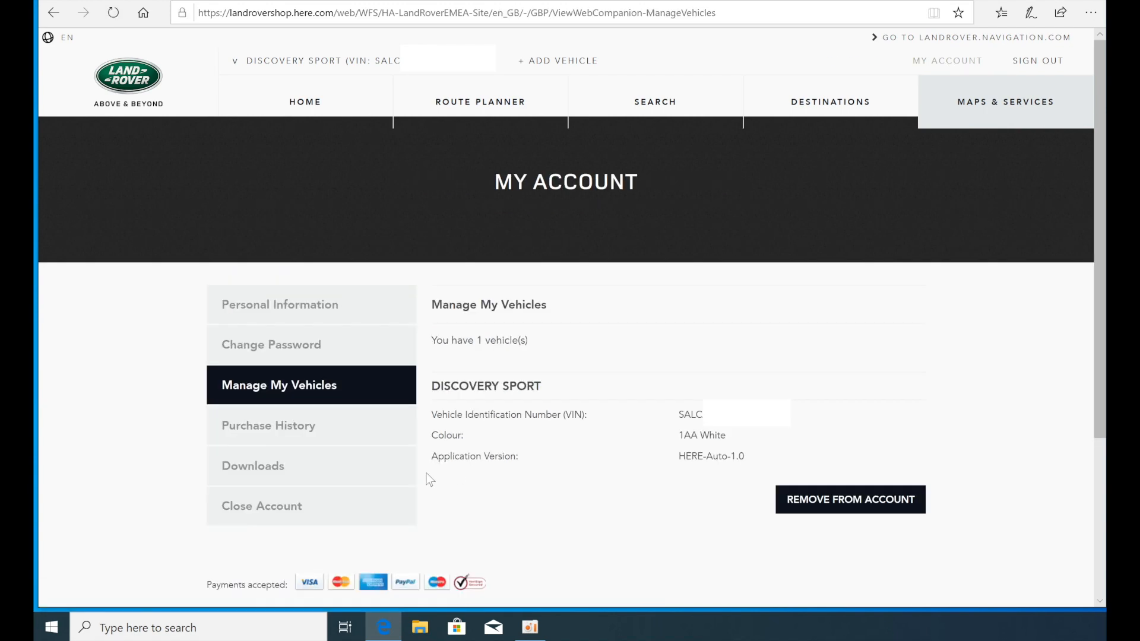
{"action": "left_click", "coordinate": [267, 470]}
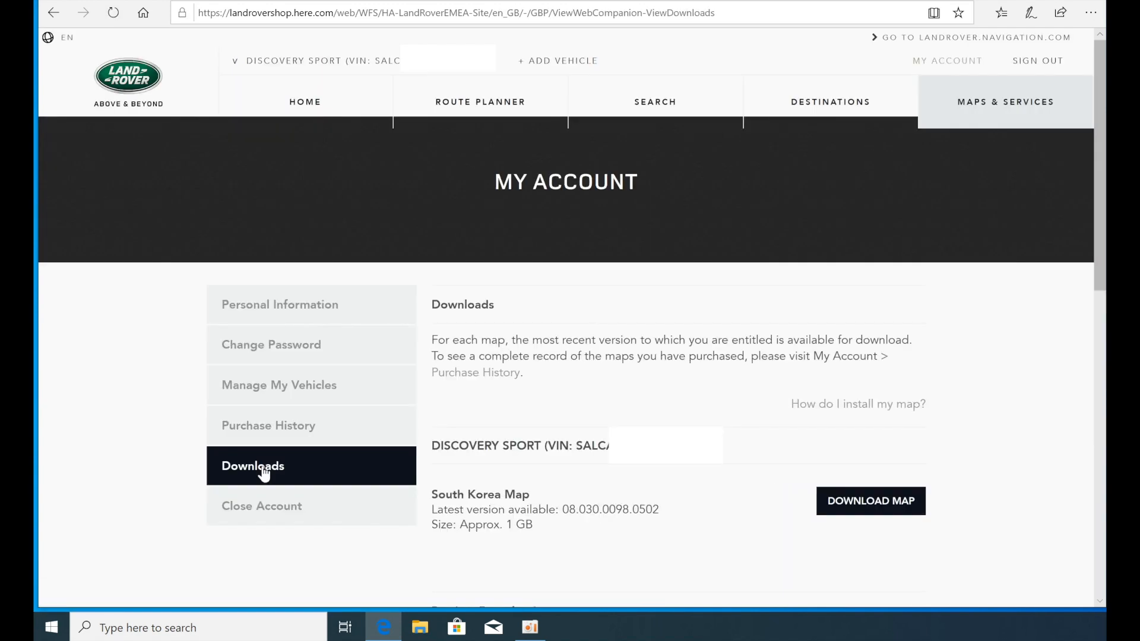
Request the South Korea Map download and run the downloaded Map Downloader installer.
{"action": "left_click", "coordinate": [872, 510]}
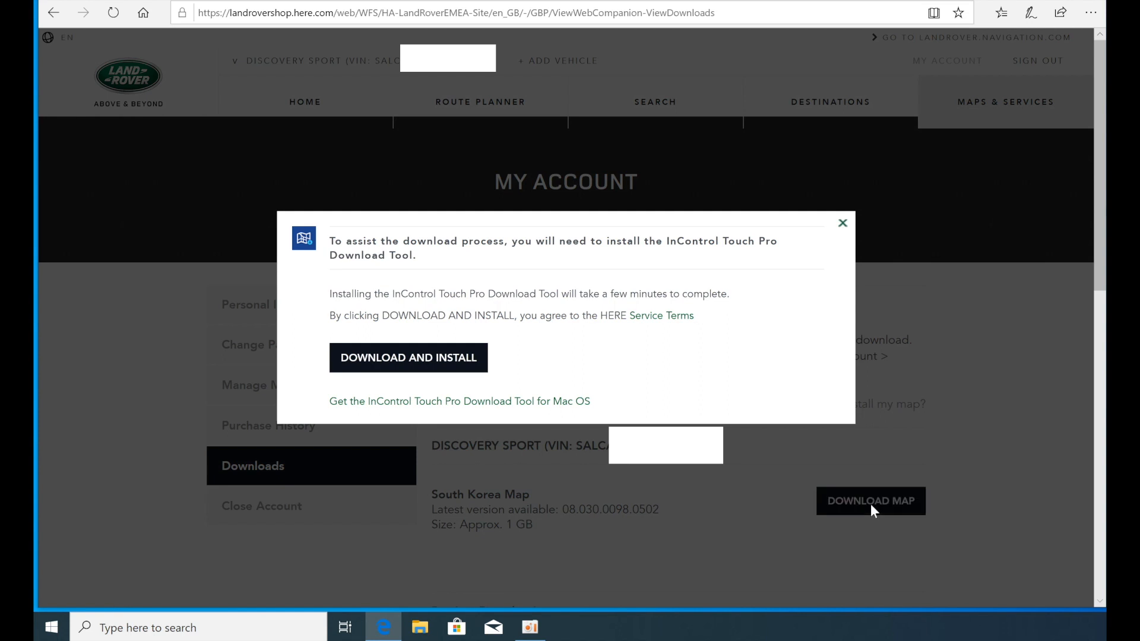
{"action": "left_click", "coordinate": [436, 365]}
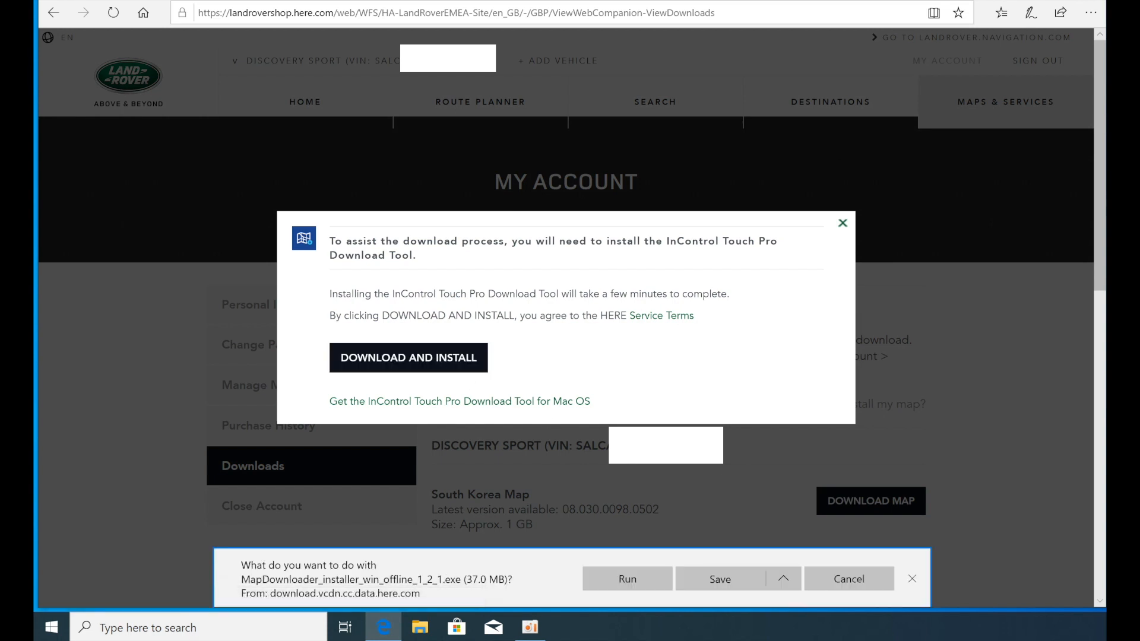
{"action": "left_click", "coordinate": [641, 582]}
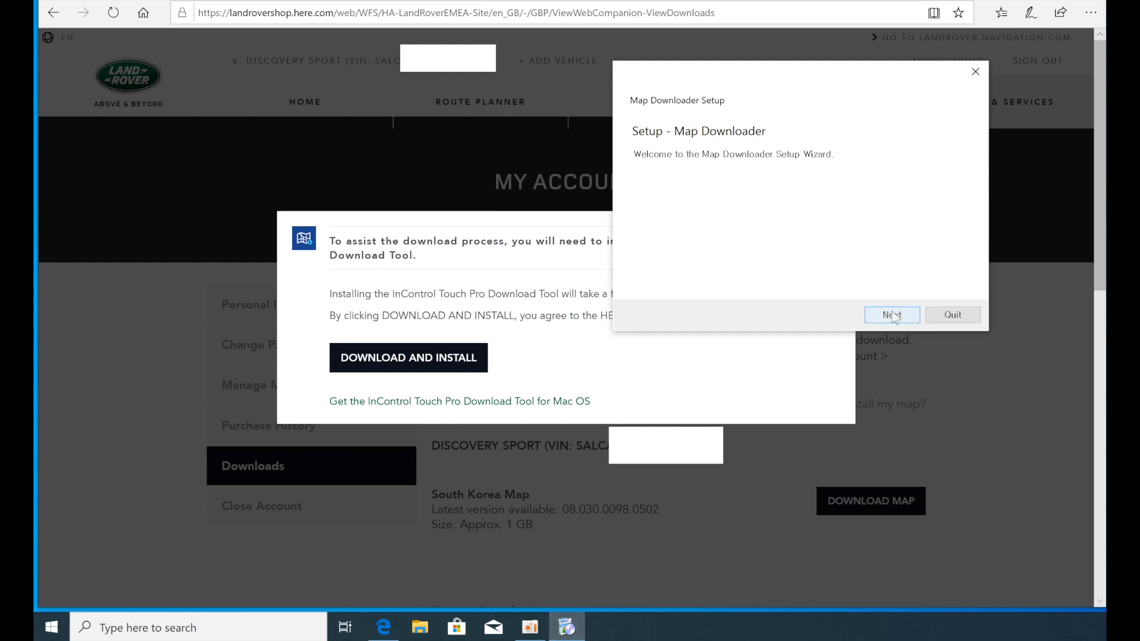
Install Map Downloader to the default folder, finish the wizard and dismiss the download tool notice.
{"action": "left_click", "coordinate": [891, 314]}
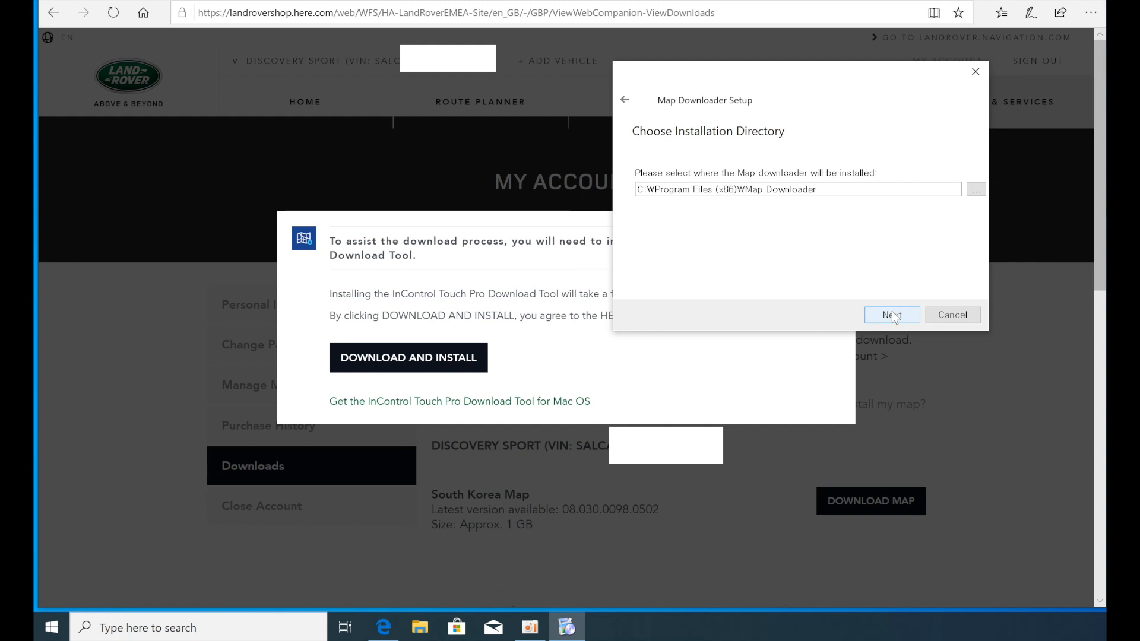
{"action": "left_click", "coordinate": [894, 317]}
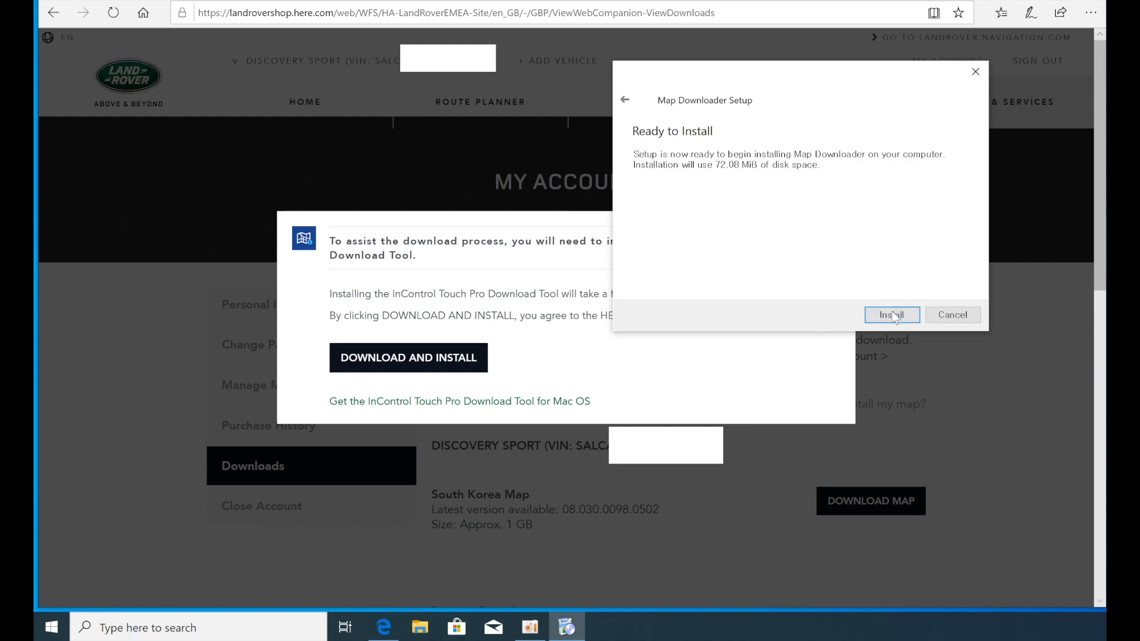
{"action": "left_click", "coordinate": [893, 317]}
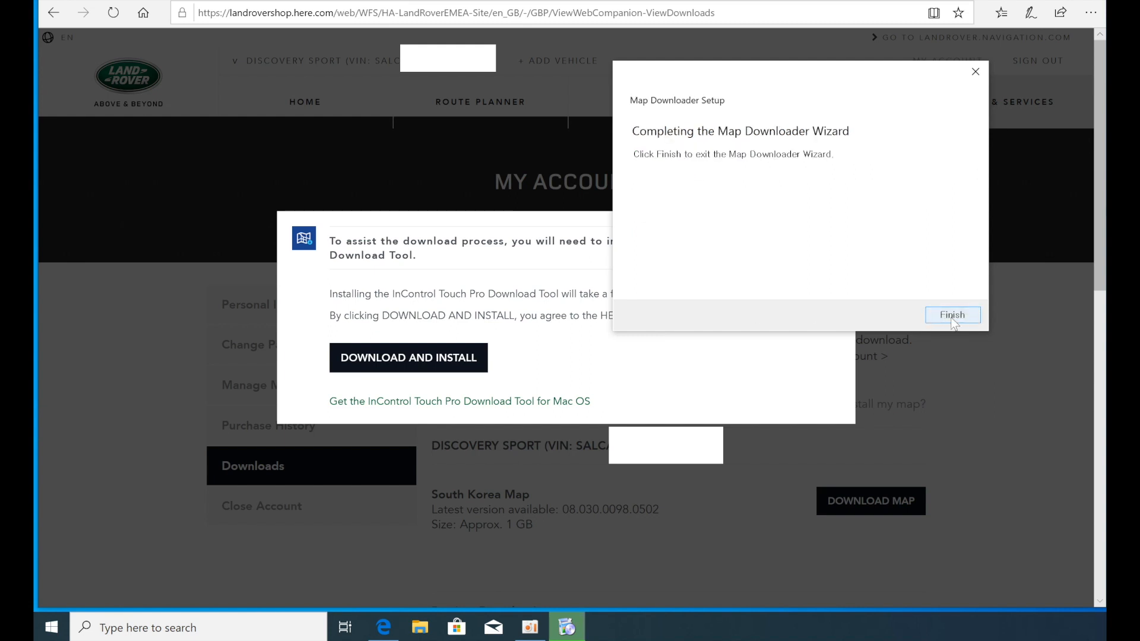
{"action": "left_click", "coordinate": [951, 314]}
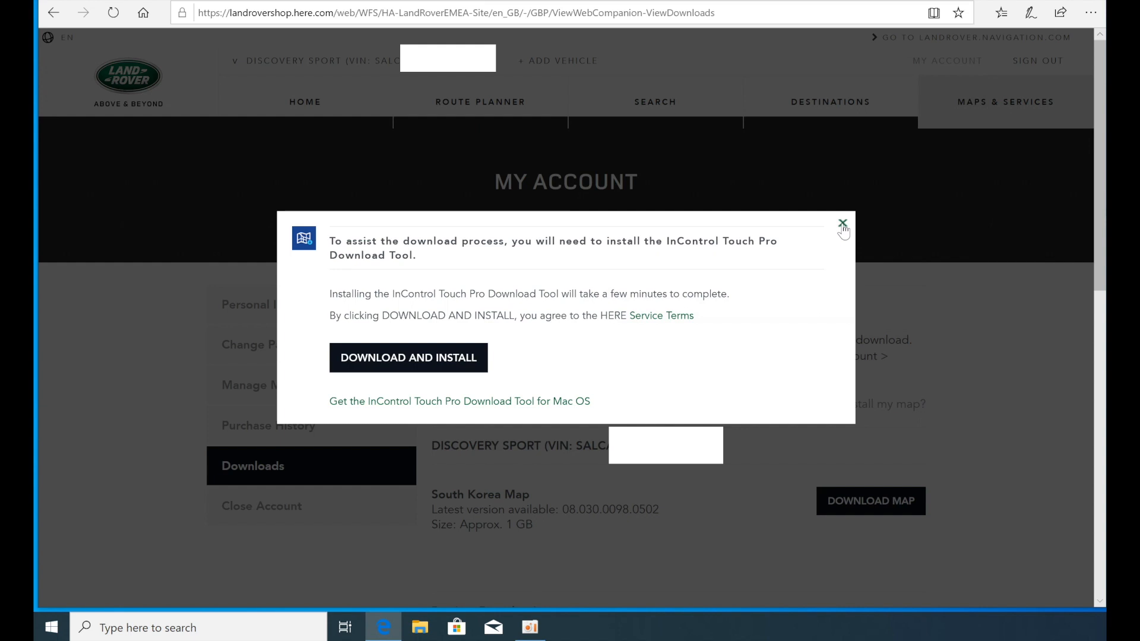
{"action": "left_click", "coordinate": [843, 224]}
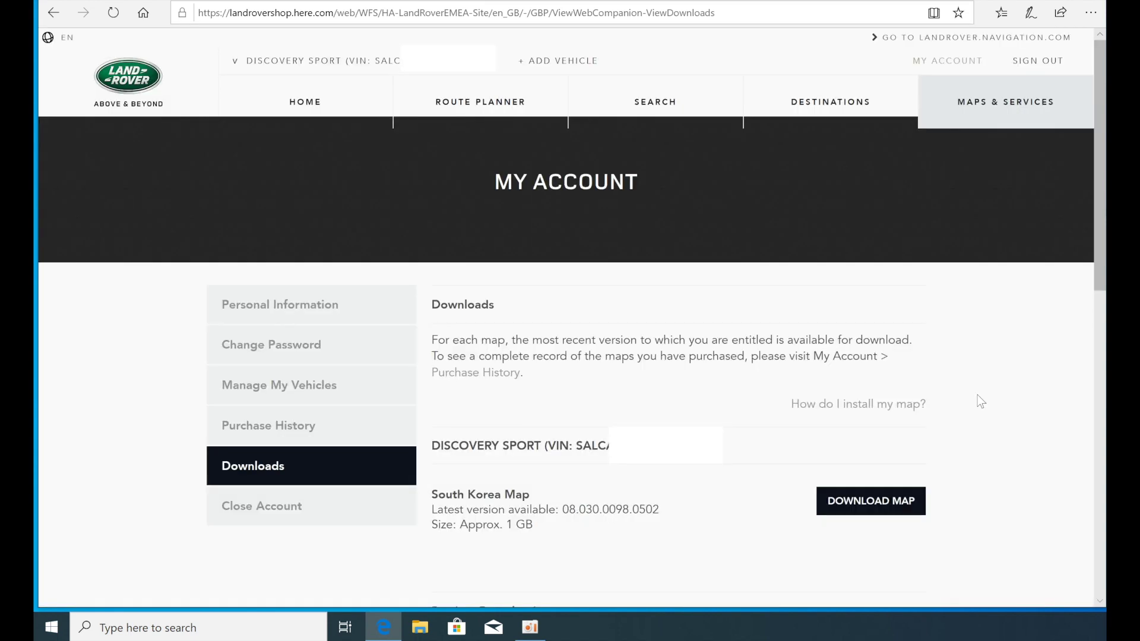
Download the South Korea map onto the USB drive via Map Downloader, then exit the tool.
{"action": "left_click", "coordinate": [873, 502]}
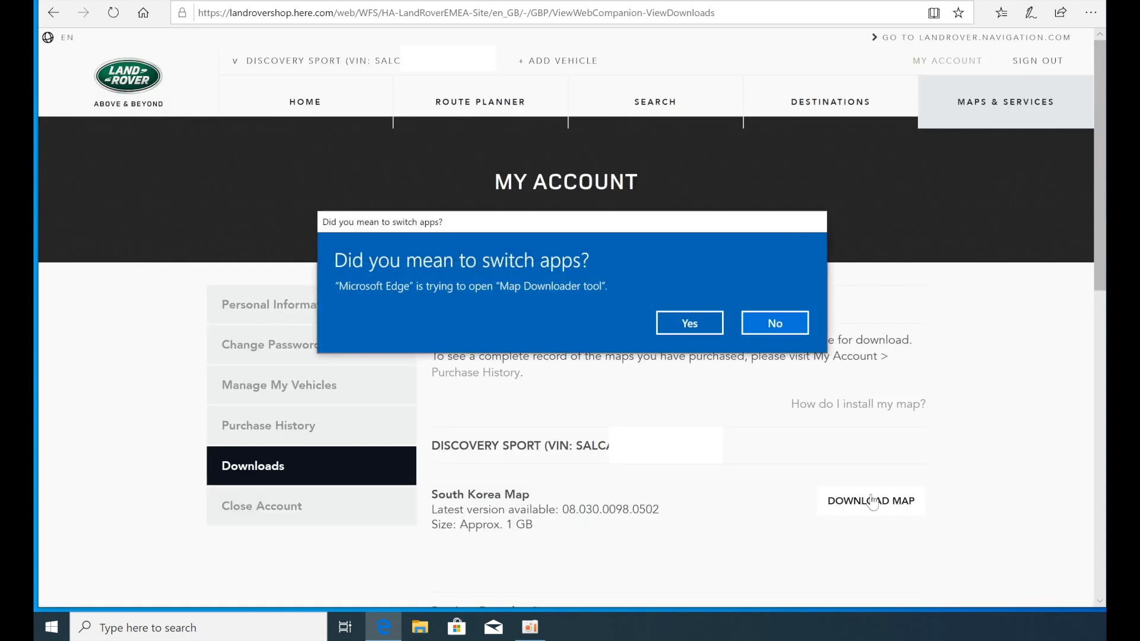
{"action": "left_click", "coordinate": [689, 323]}
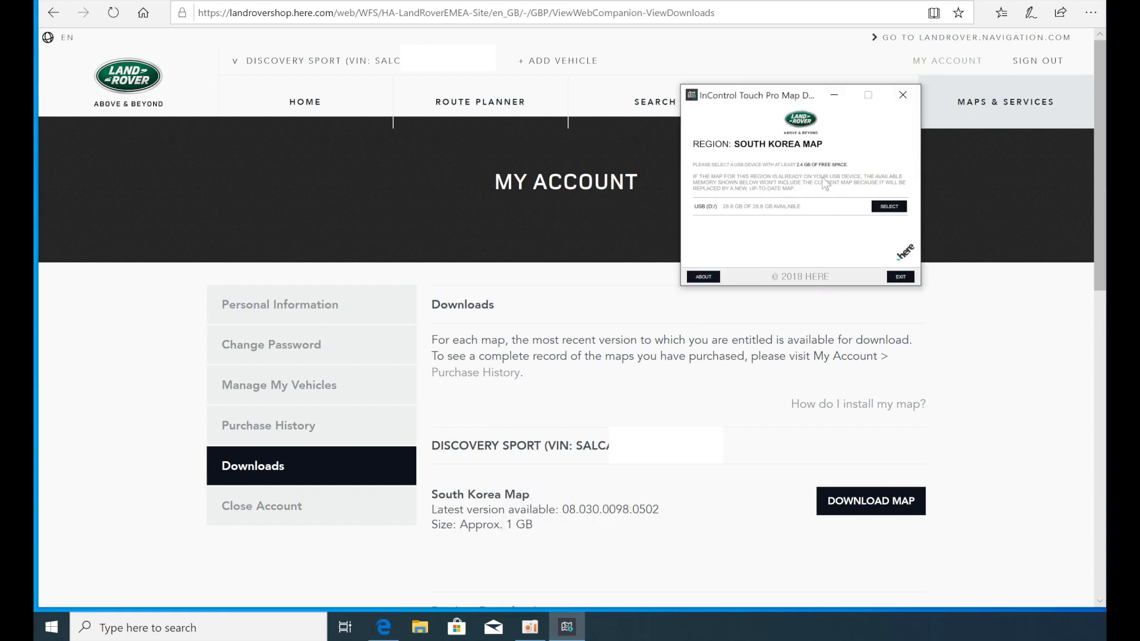
{"action": "left_click", "coordinate": [889, 206]}
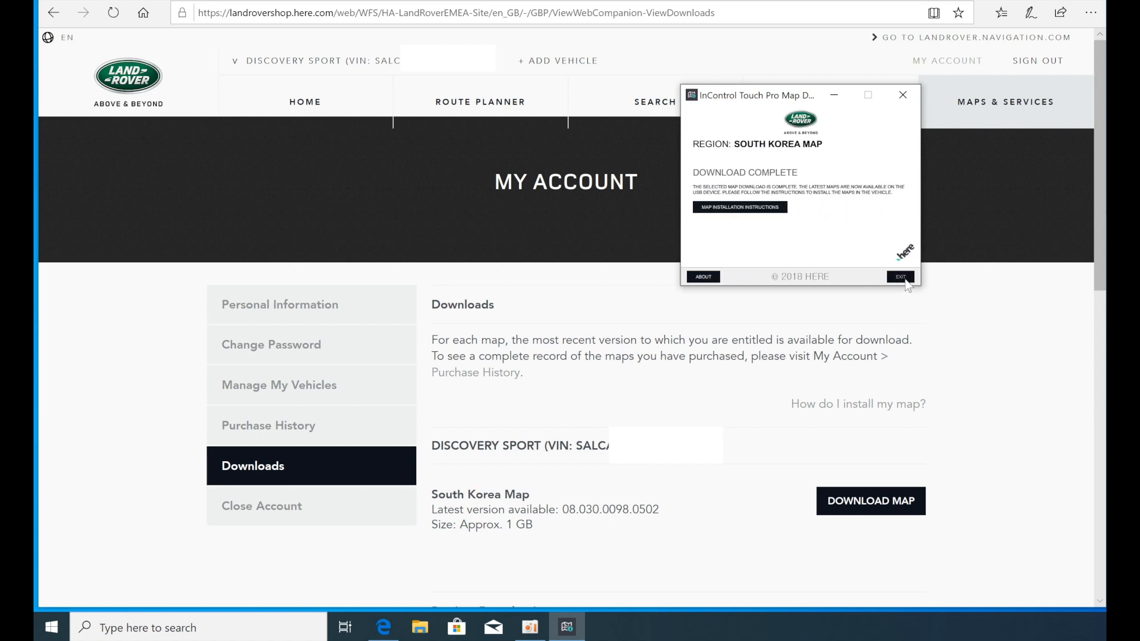
{"action": "left_click", "coordinate": [901, 277]}
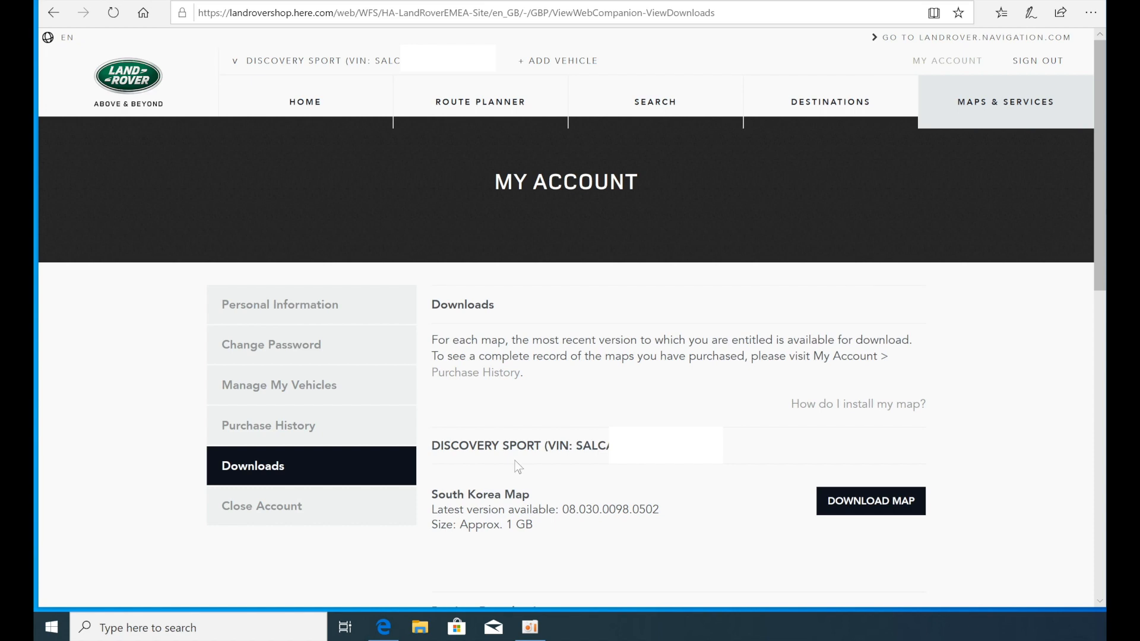
Accept the USB map update in the car and start installing the newer South Korea map.
{"action": "left_click", "coordinate": [421, 628]}
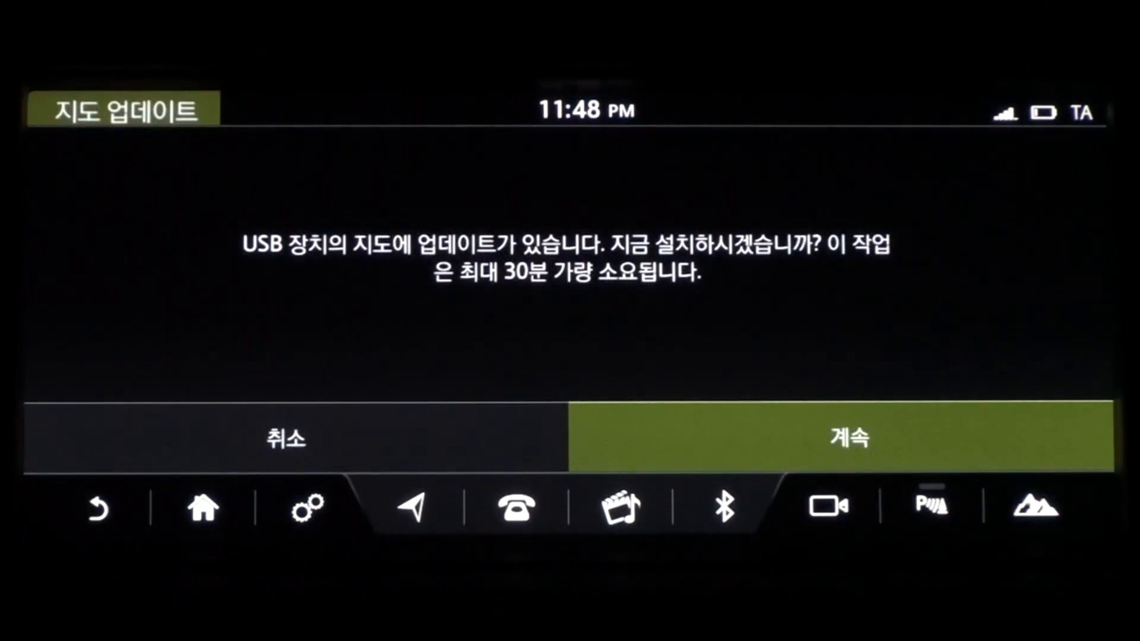
{"action": "left_click", "coordinate": [847, 437]}
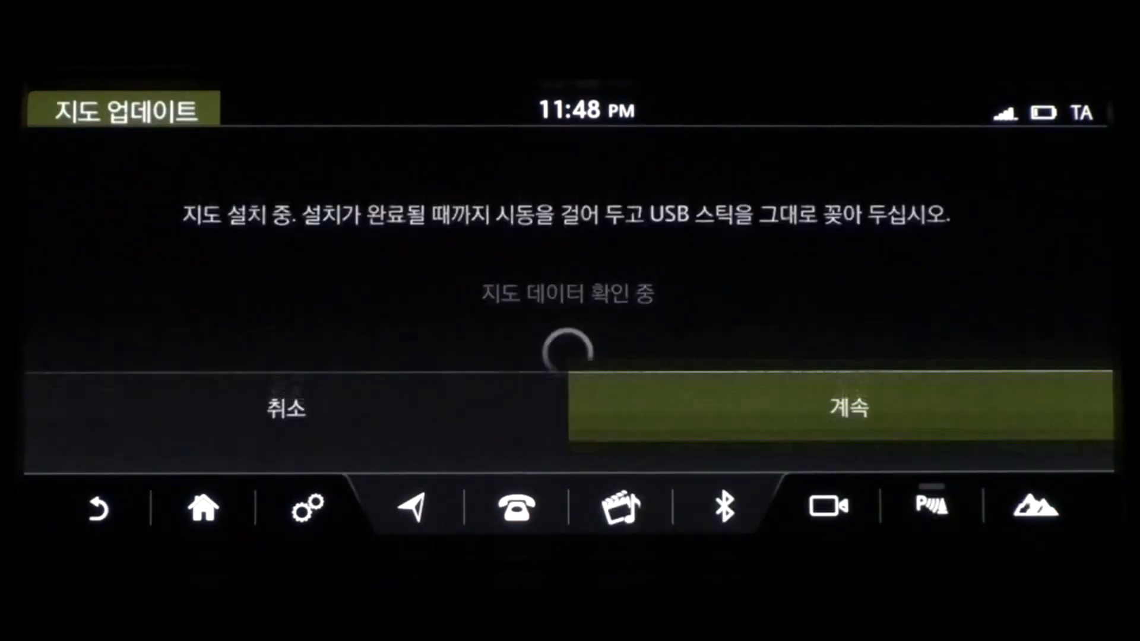
{"action": "left_click", "coordinate": [846, 408]}
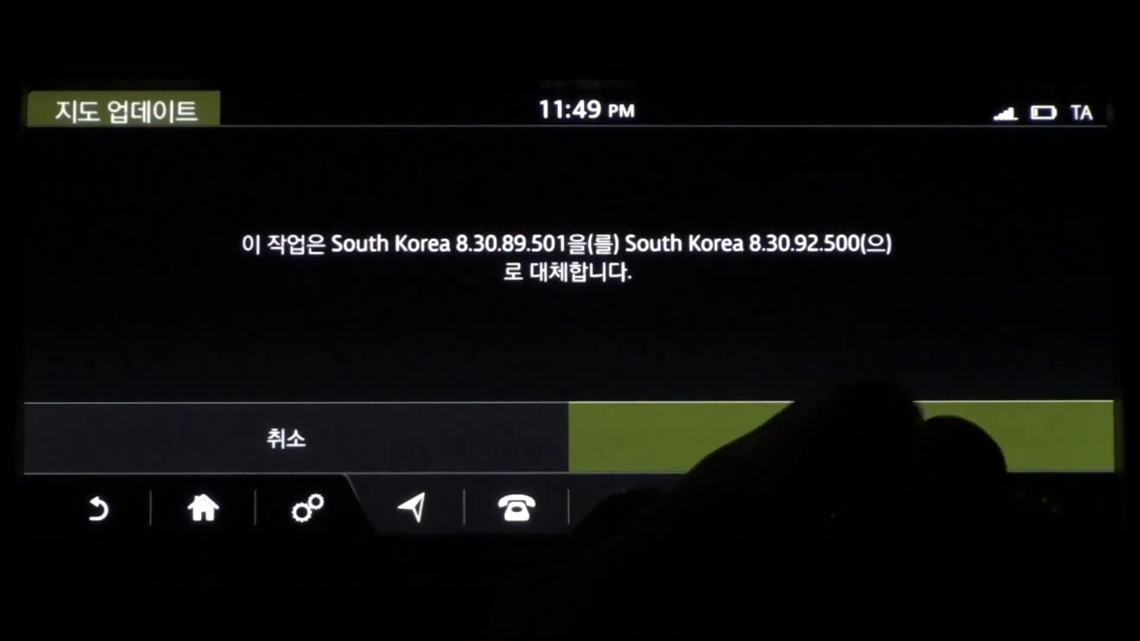
{"action": "left_click", "coordinate": [841, 436]}
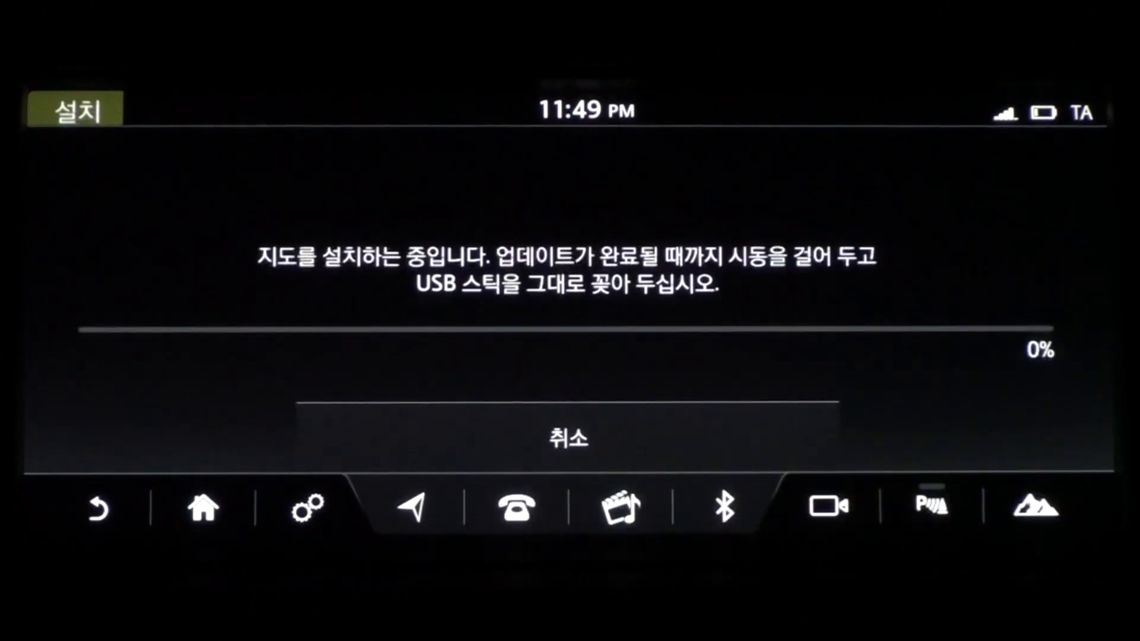